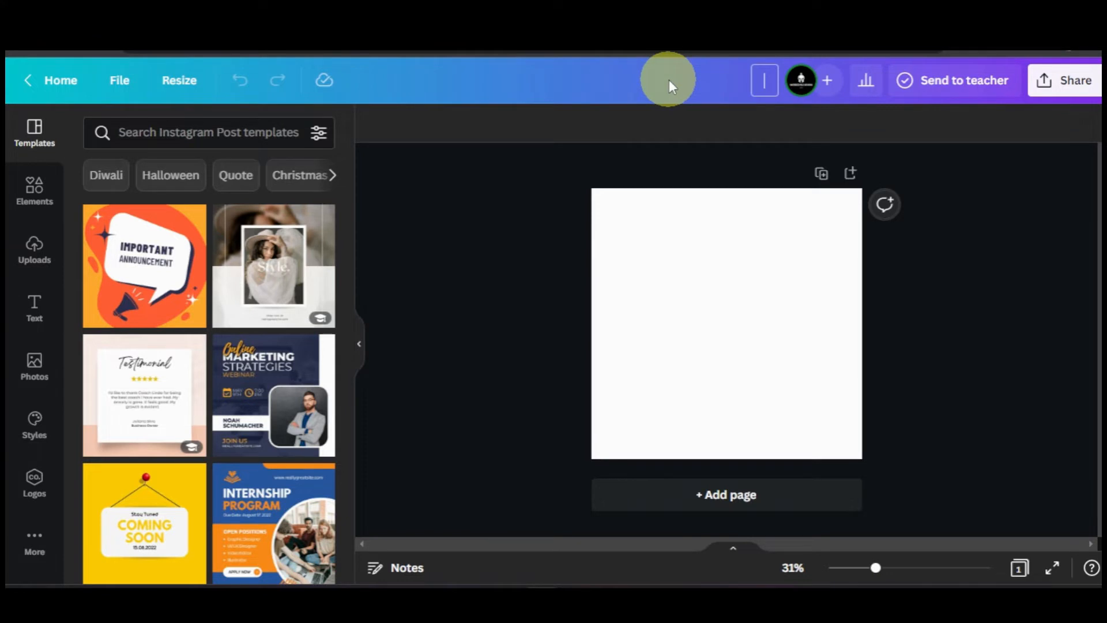
Step: Title the design "Create A Cool Profile Photo"
text(Create A C)
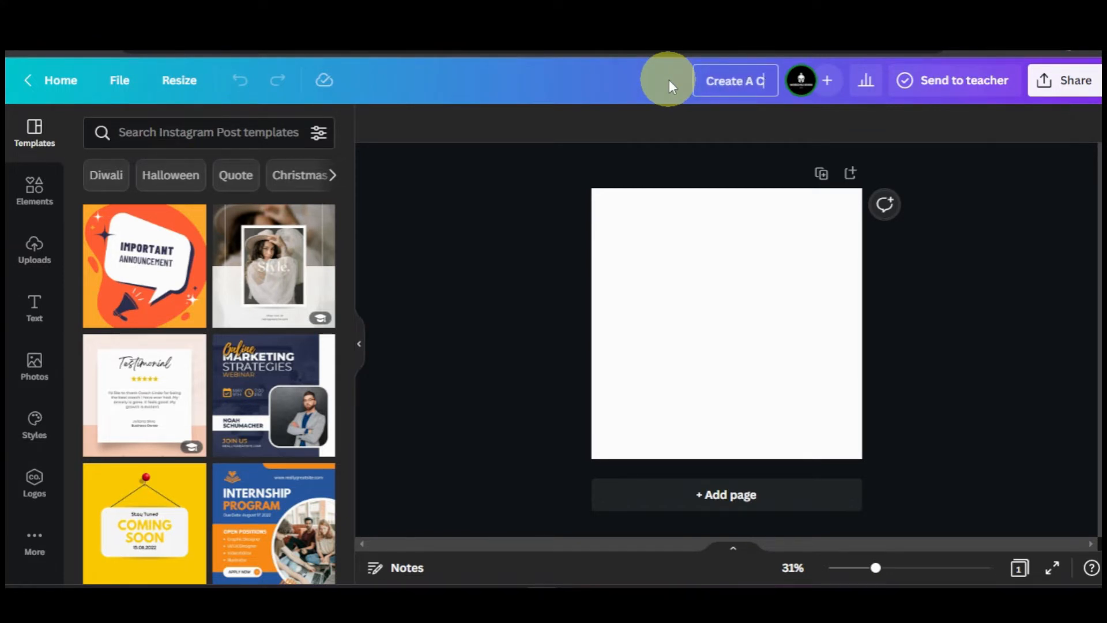
text(ool Prof)
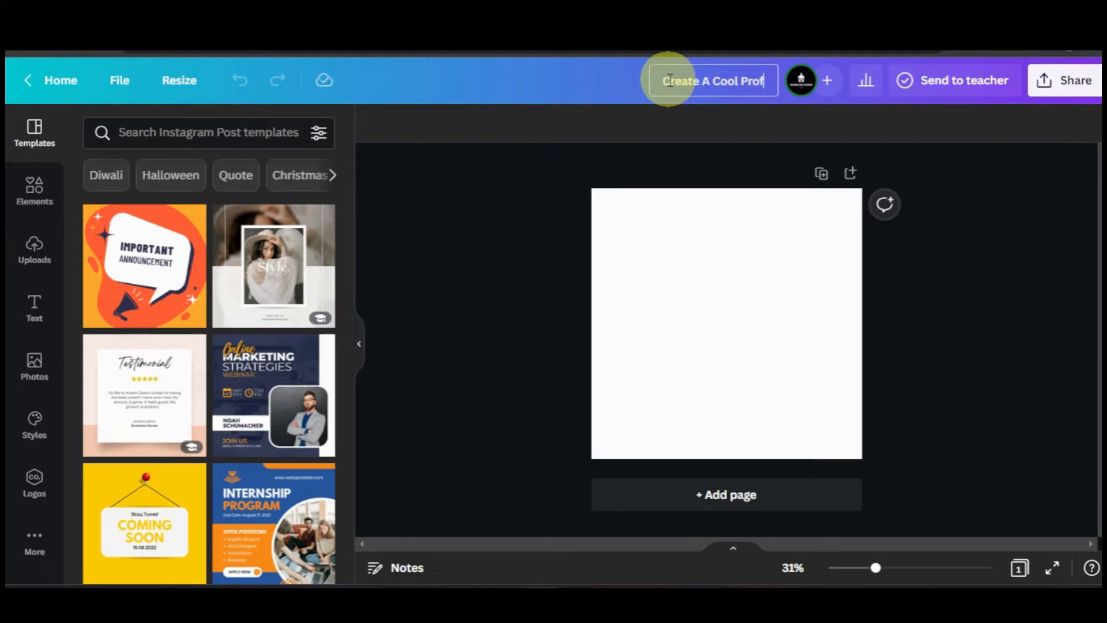
text(ile Photo)
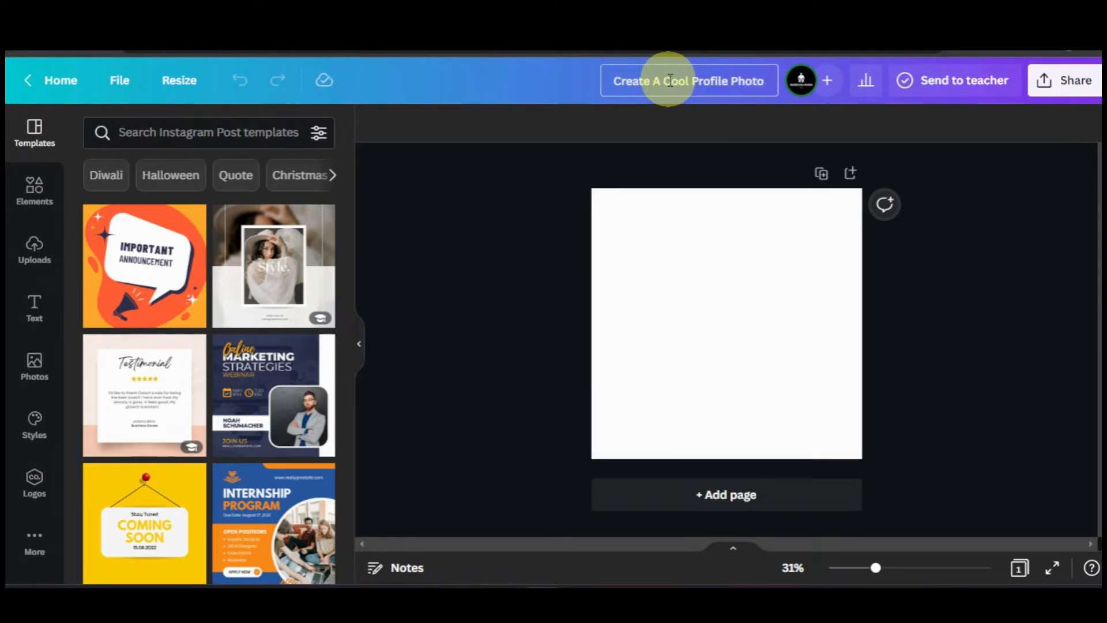
click(946, 339)
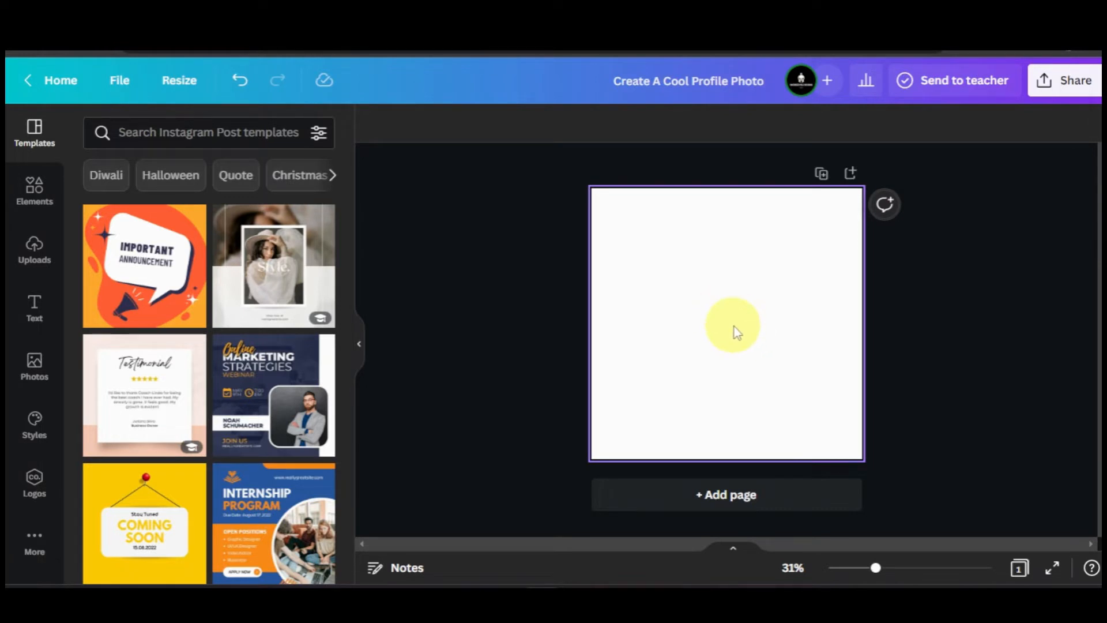
Step: Search the photo library for "portrait" using the recent search suggestion
click(34, 378)
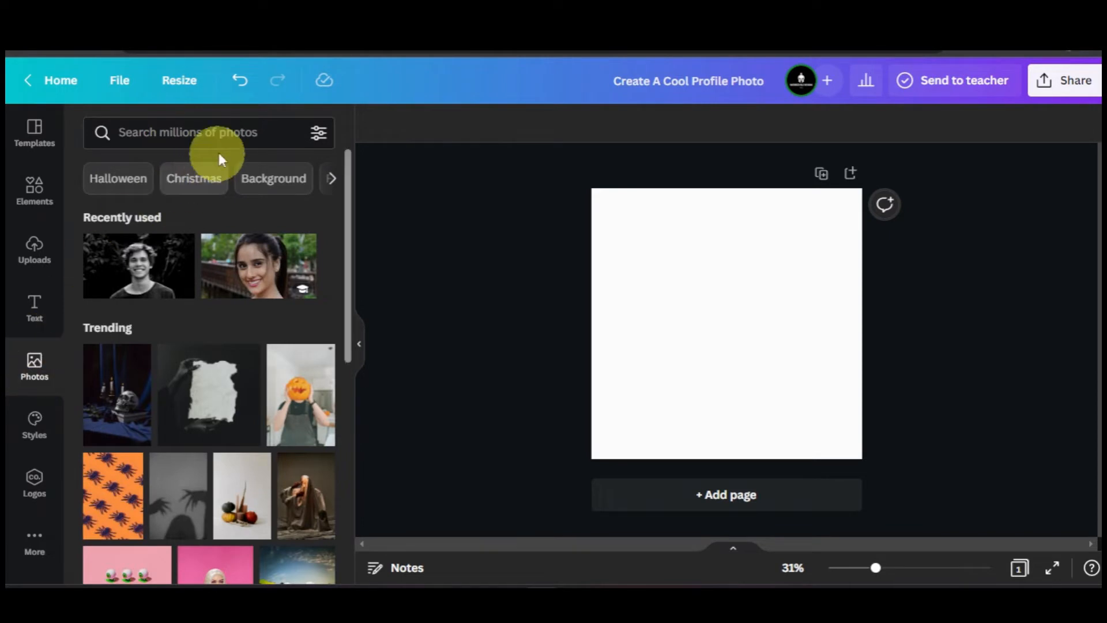
click(228, 137)
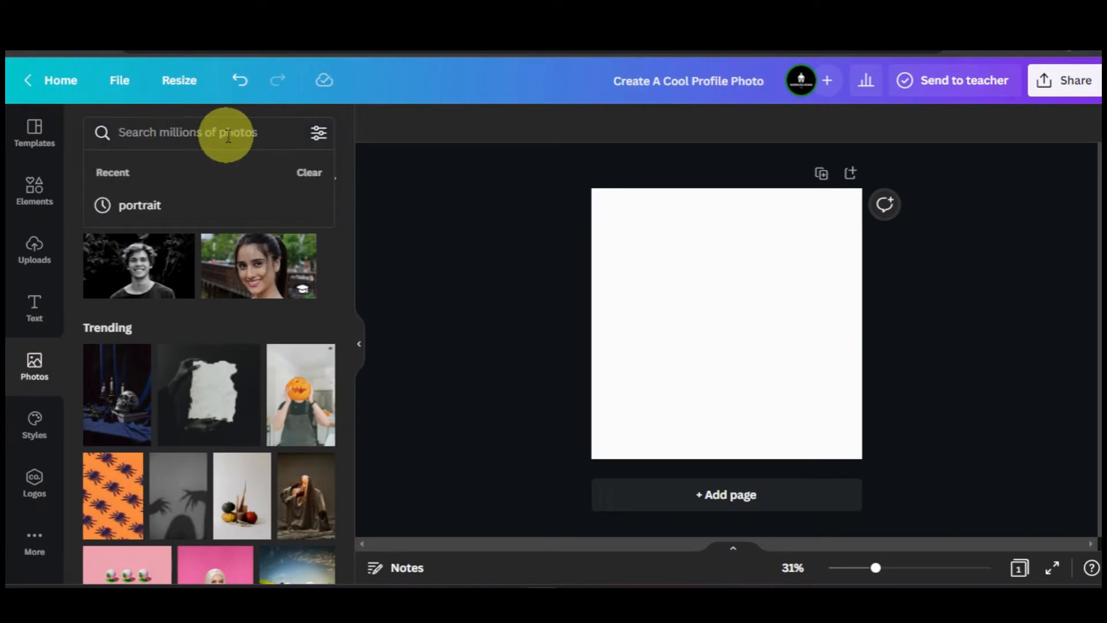
click(159, 209)
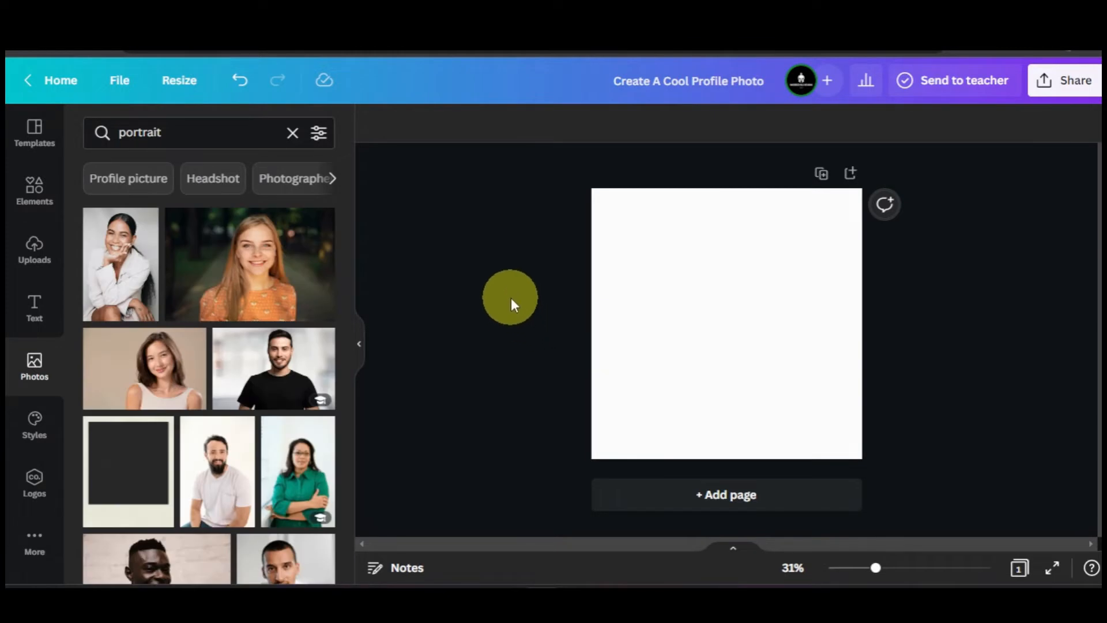
Step: Place the black-and-white photo of the smiling curly-haired man on the page and move it into the lower half
scroll(208, 473, down, 3)
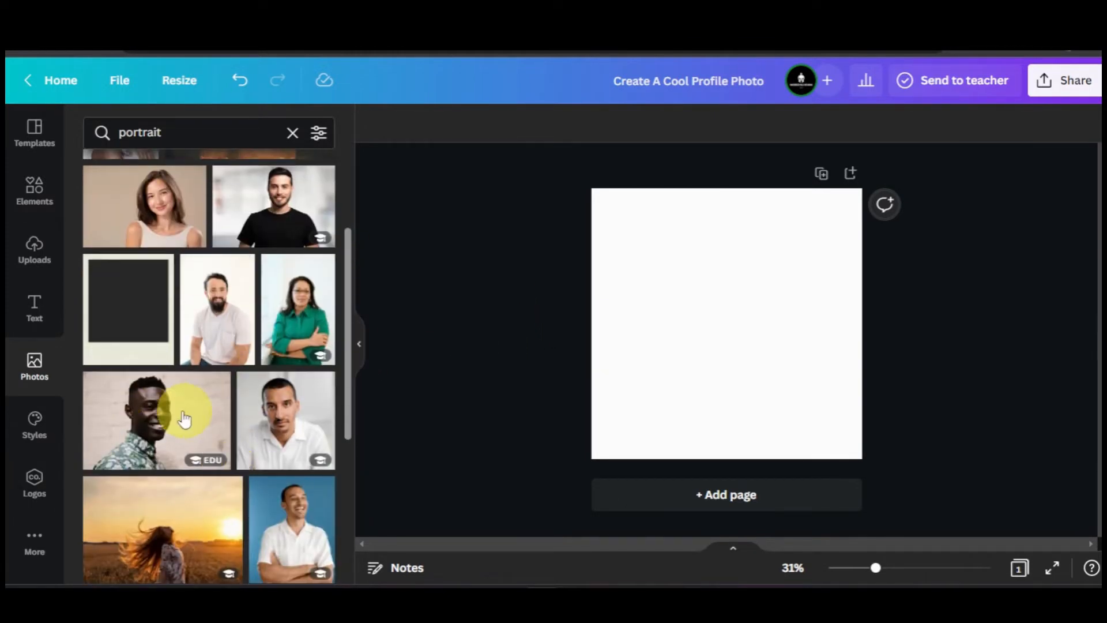
click(36, 262)
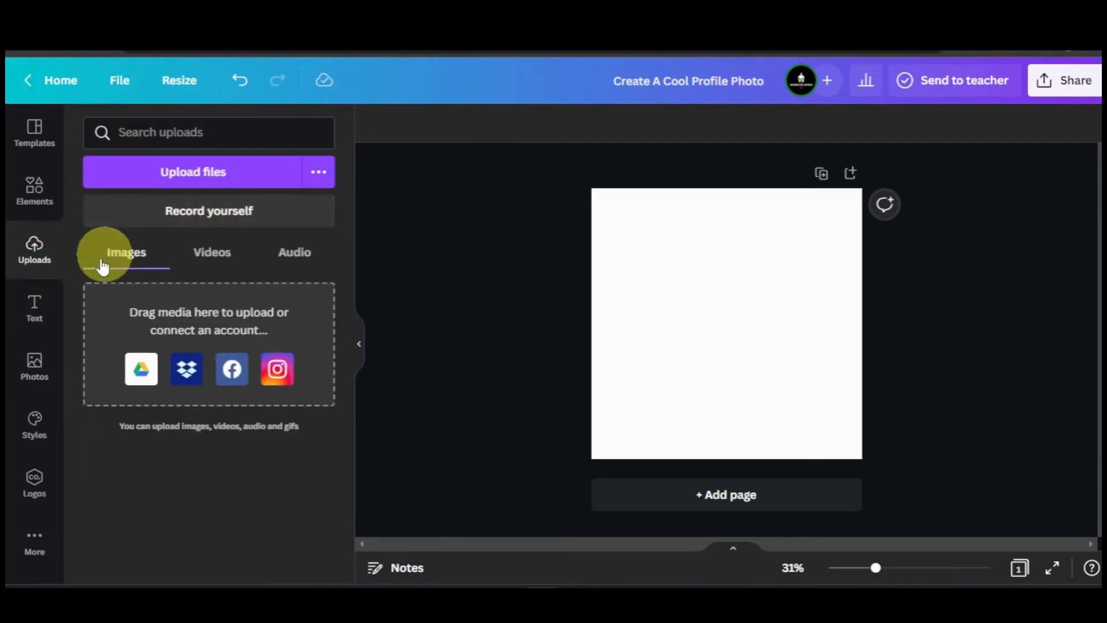
click(35, 378)
scroll(239, 309, up, 3)
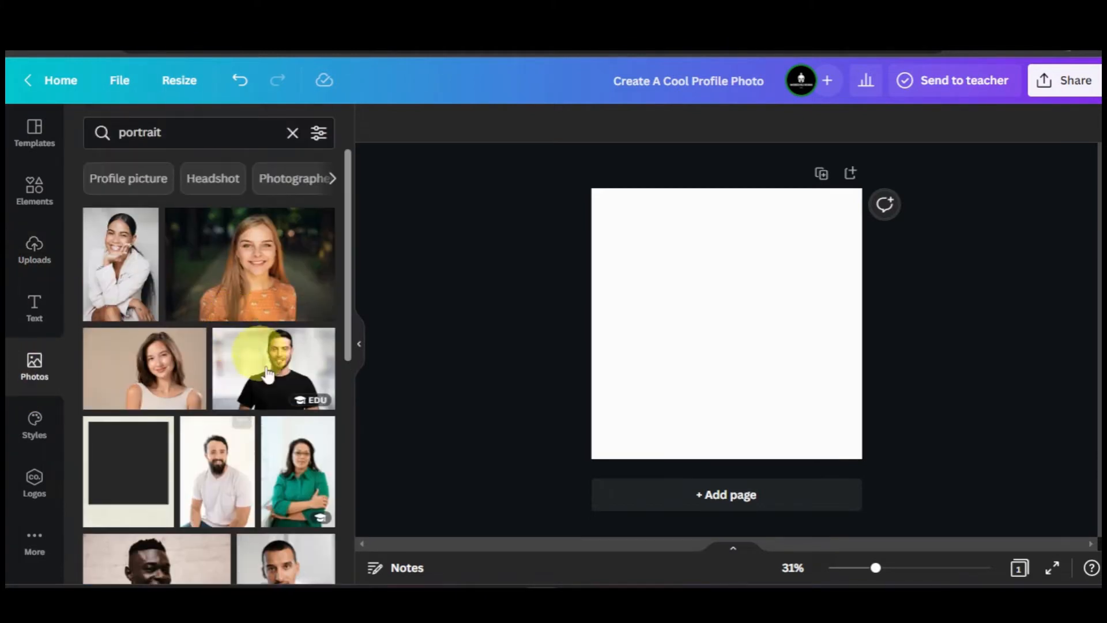
scroll(267, 372, down, 6)
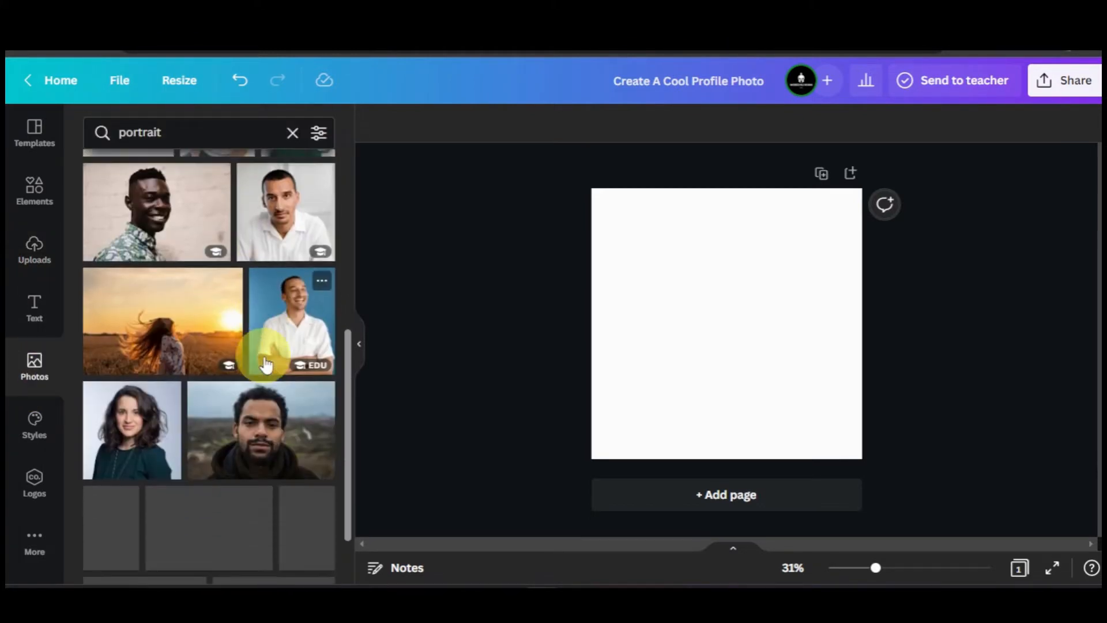
scroll(266, 365, down, 6)
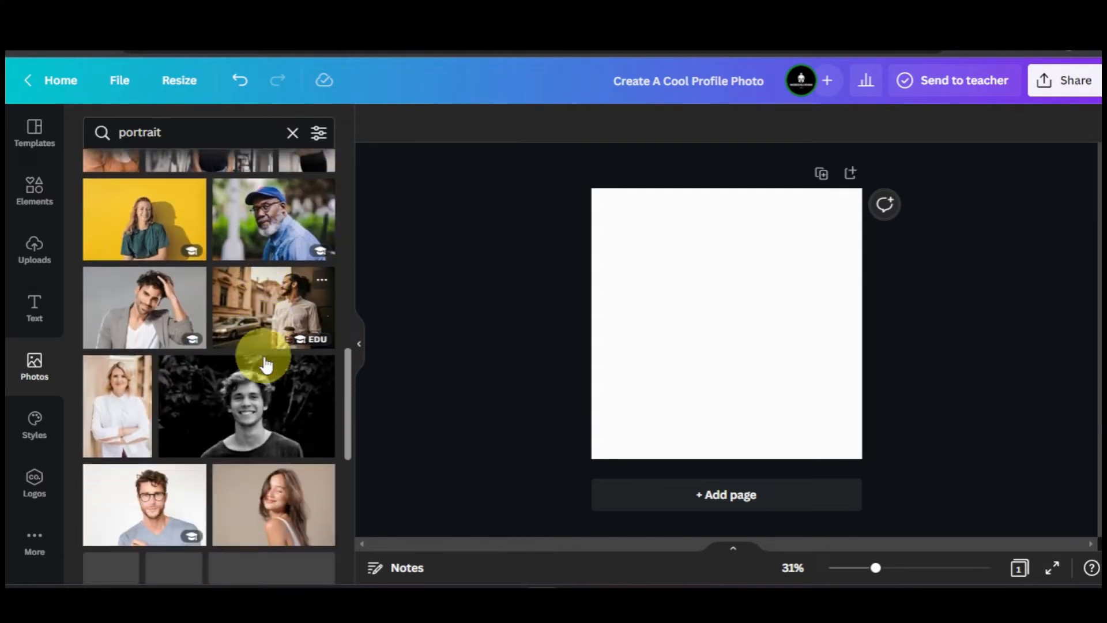
scroll(267, 365, down, 2)
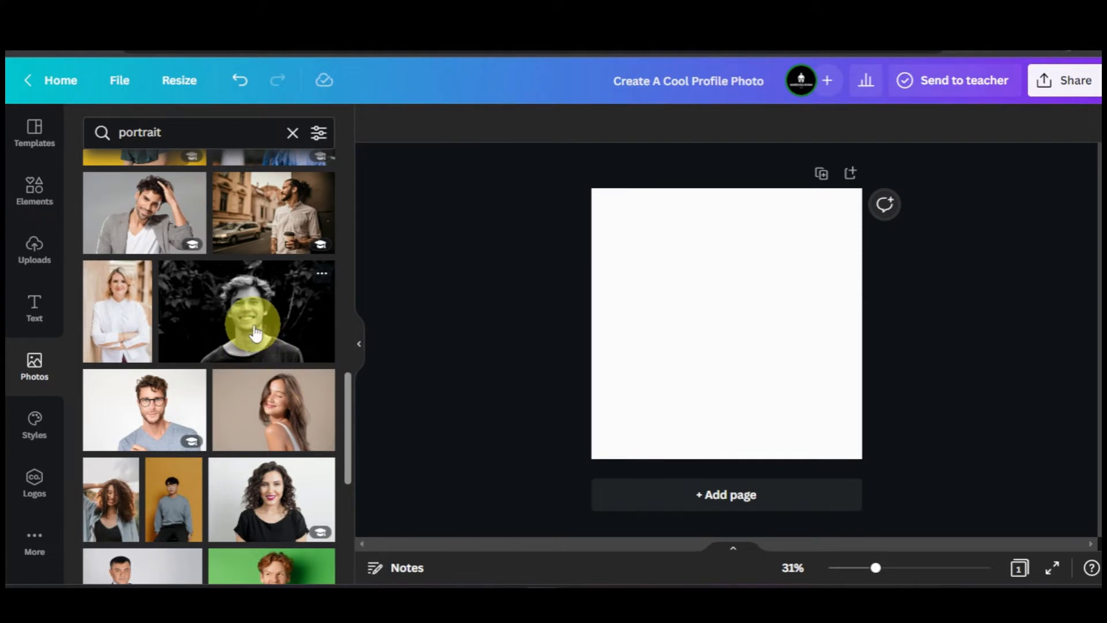
click(253, 333)
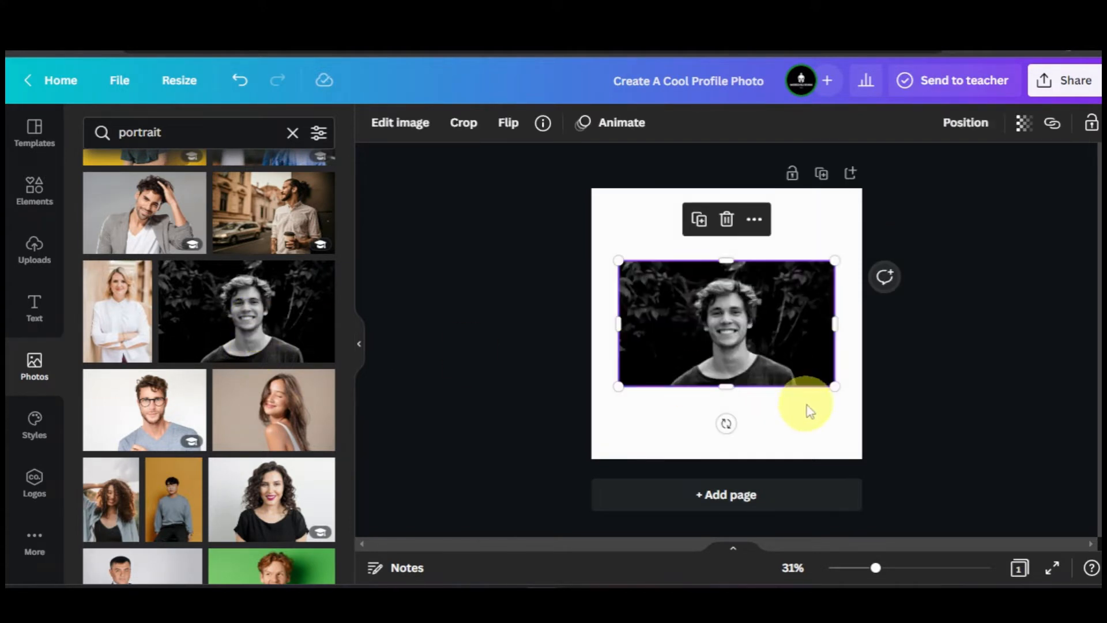
click(957, 352)
drag(790, 325, 787, 370)
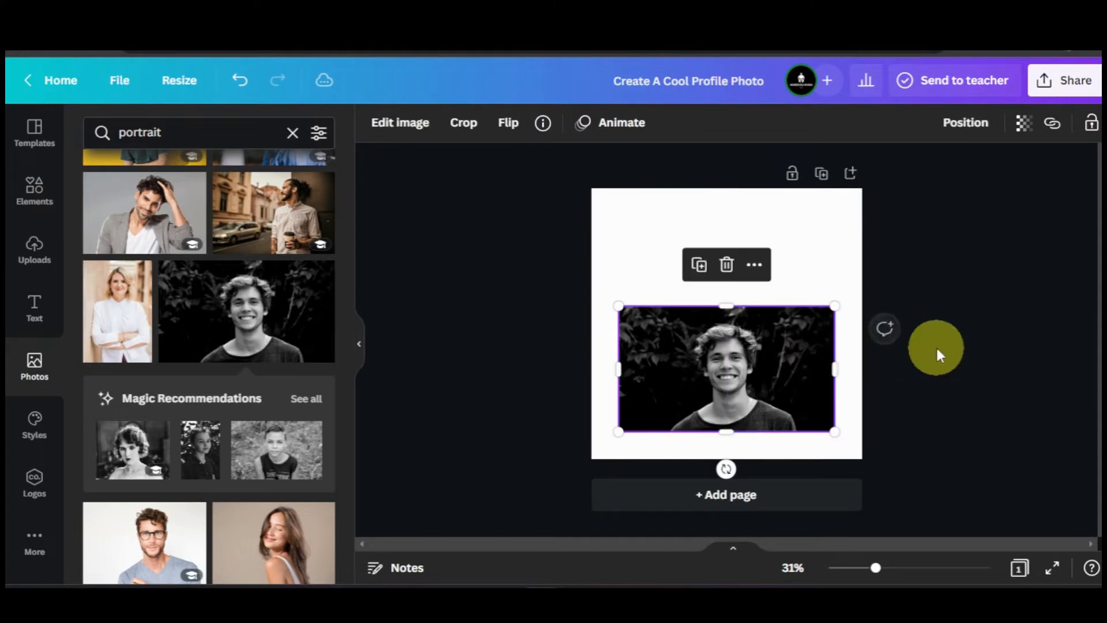
Step: Fill the page background with yellow and adjust it to a deeper golden yellow as a custom color
click(692, 246)
click(374, 122)
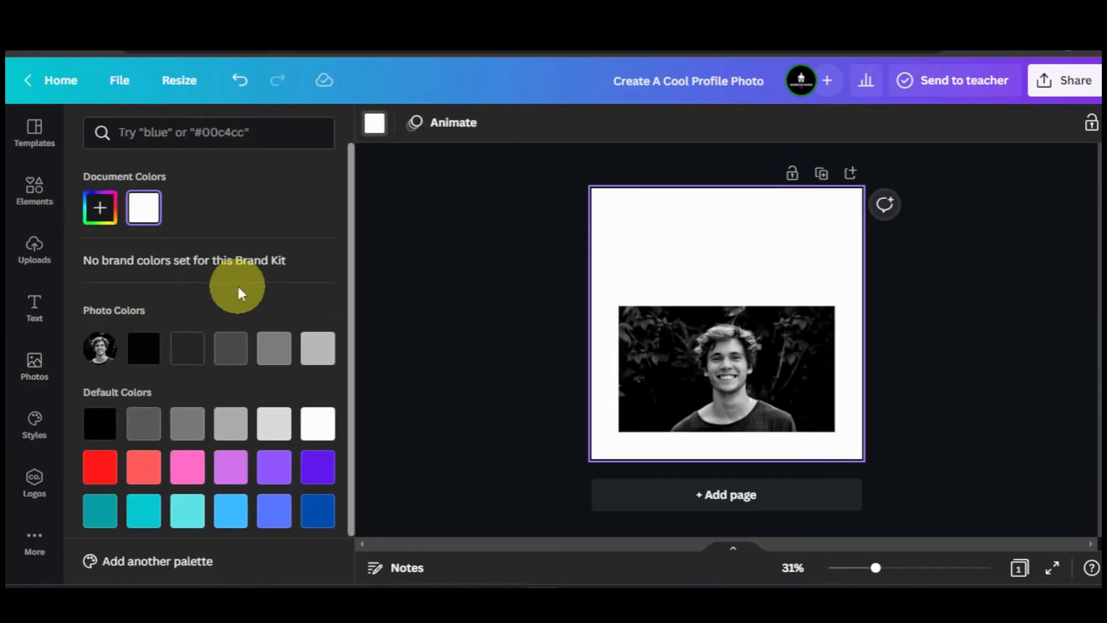
scroll(237, 292, down, 1)
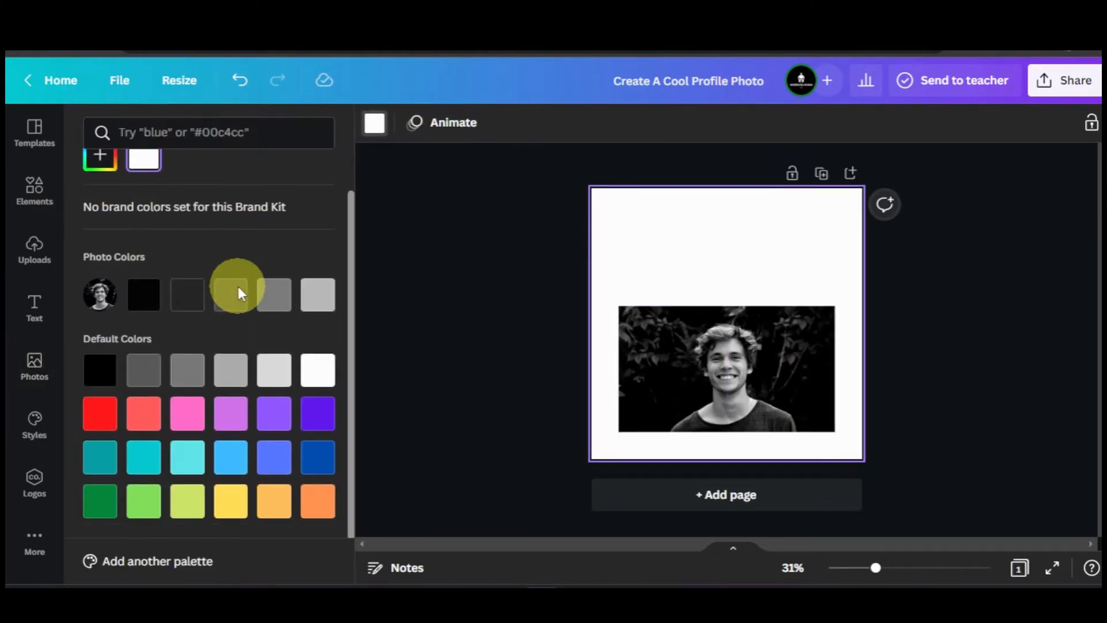
click(231, 499)
scroll(110, 211, up, 1)
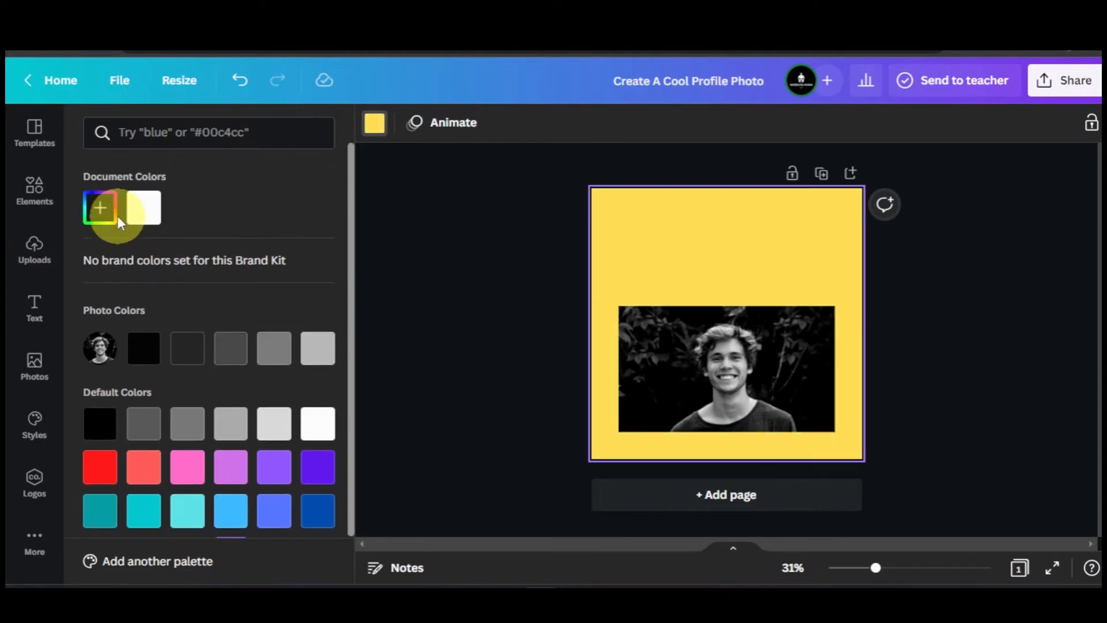
click(100, 208)
click(237, 249)
drag(237, 250, 305, 250)
click(1064, 301)
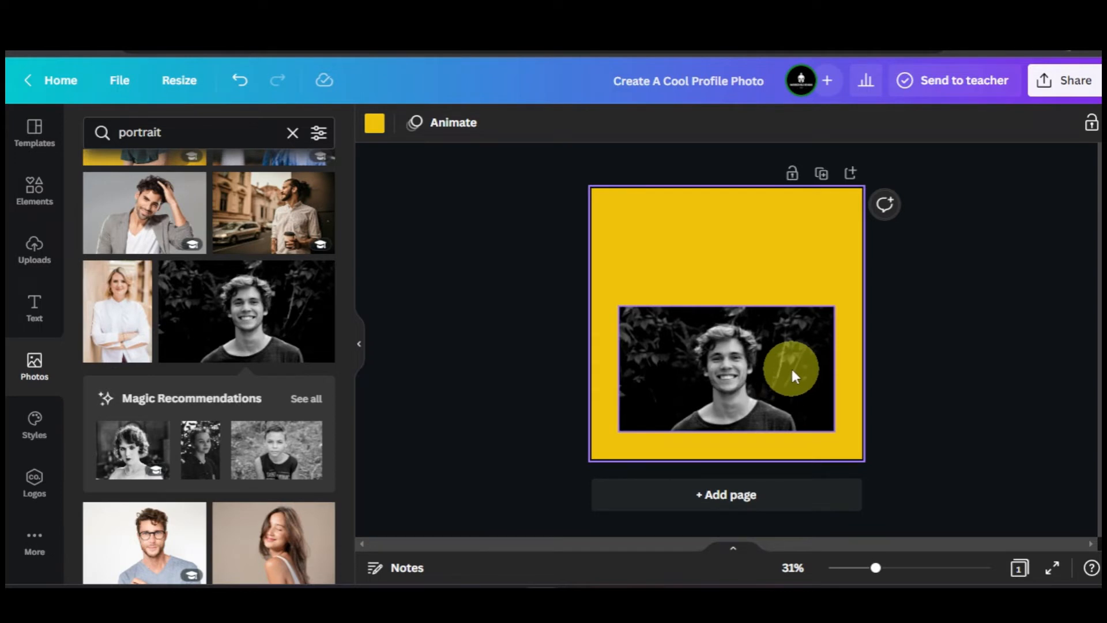
Step: Remove the background of the portrait photo with the background remover and apply the cutout
click(746, 380)
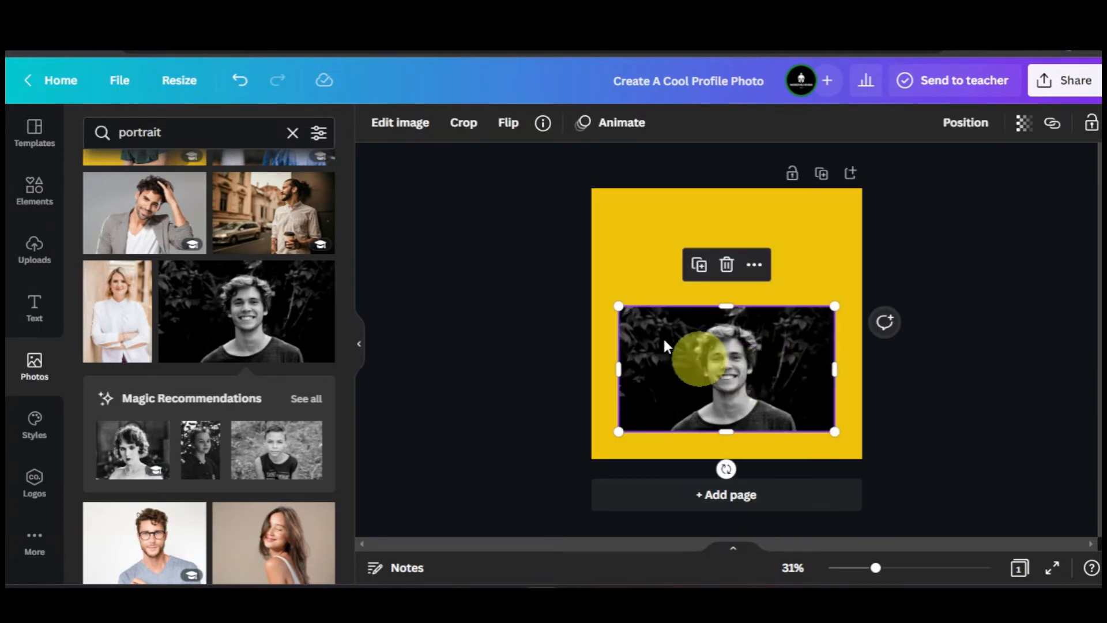
click(389, 128)
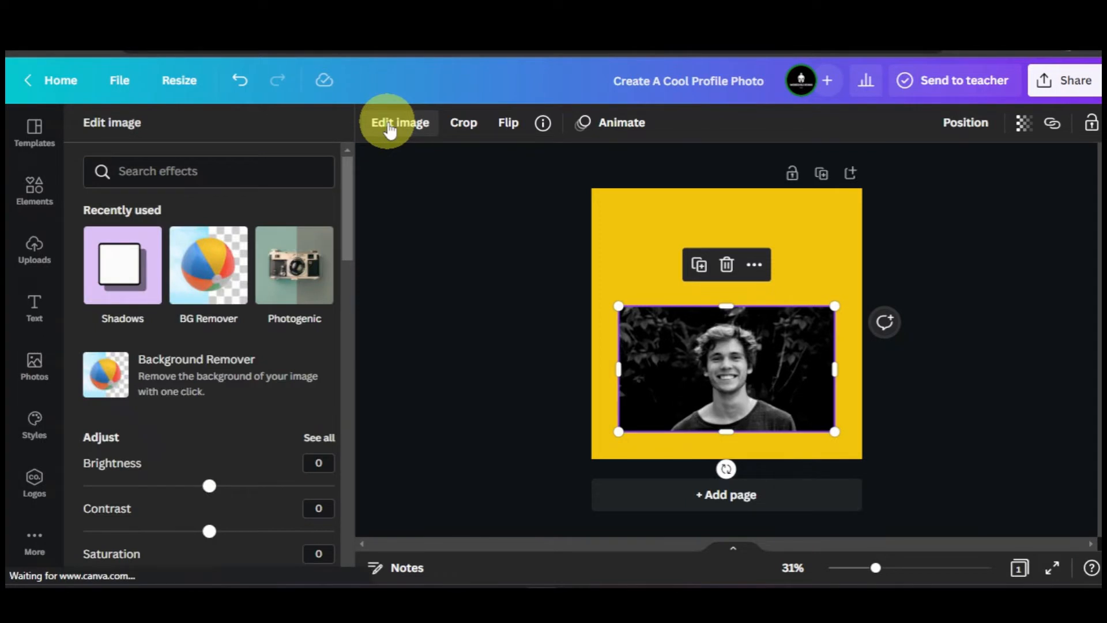
click(211, 282)
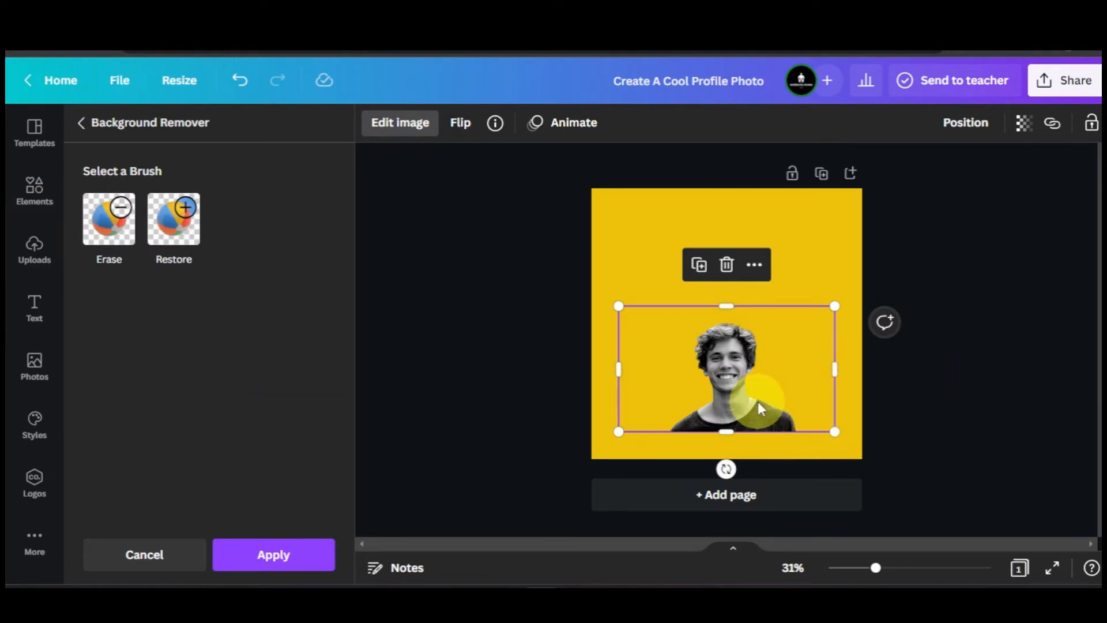
ctrl+scroll(757, 401, up, 3)
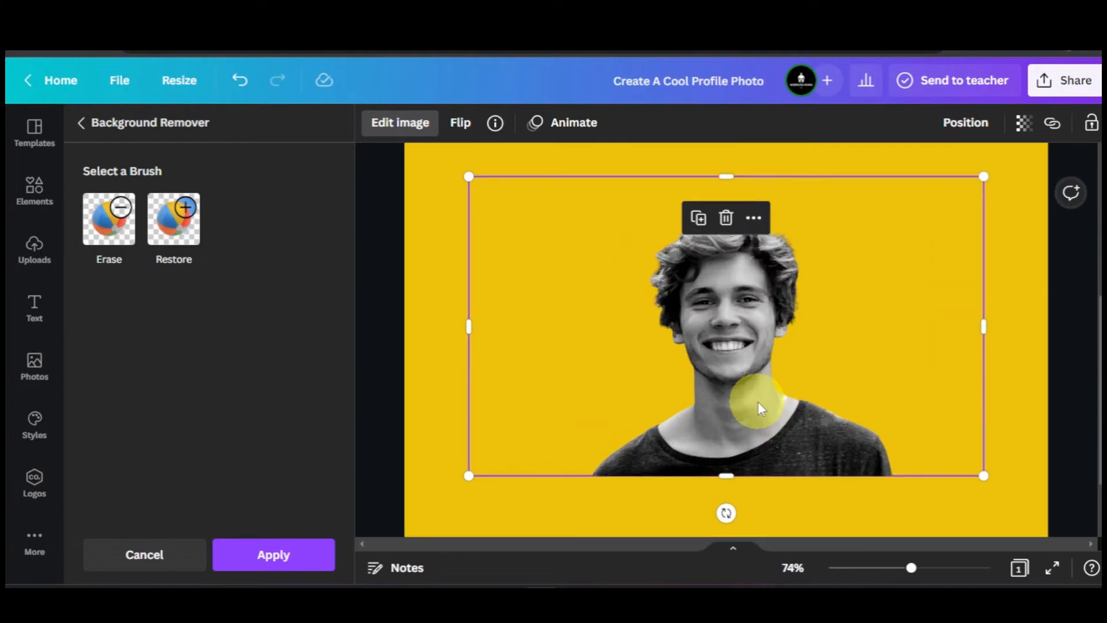
ctrl+scroll(758, 401, up, 1)
scroll(976, 351, up, 2)
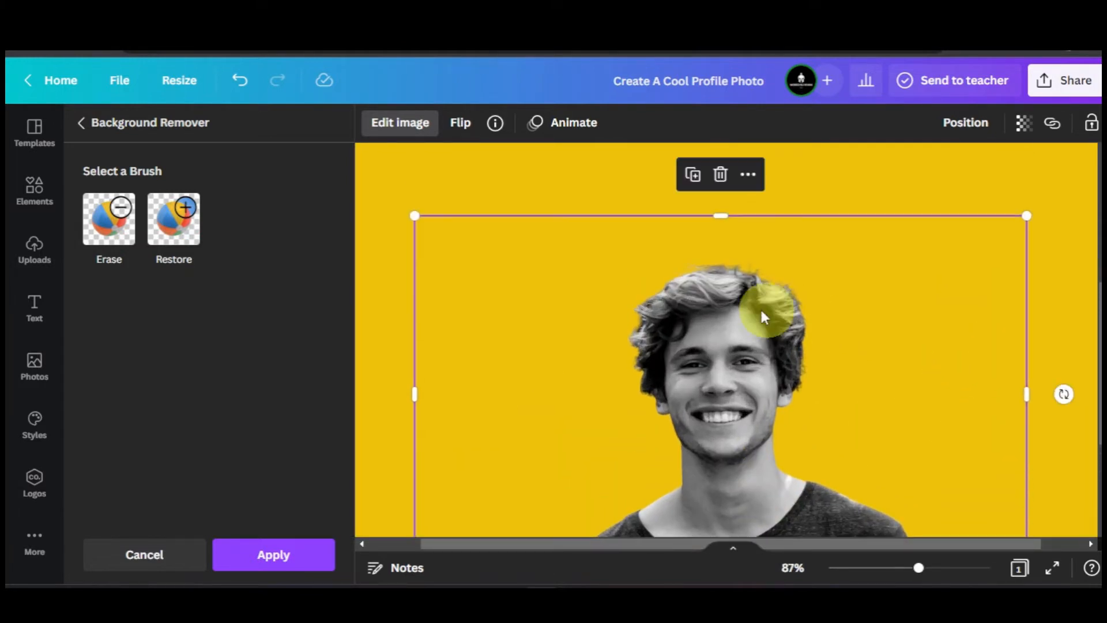
scroll(874, 300, down, 3)
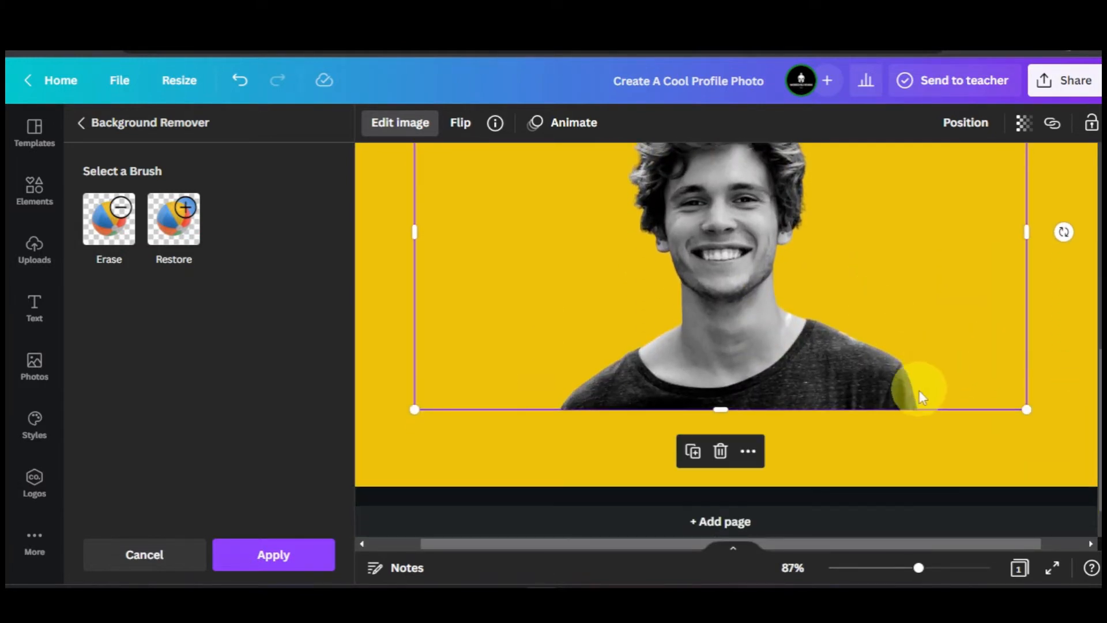
scroll(580, 394, up, 2)
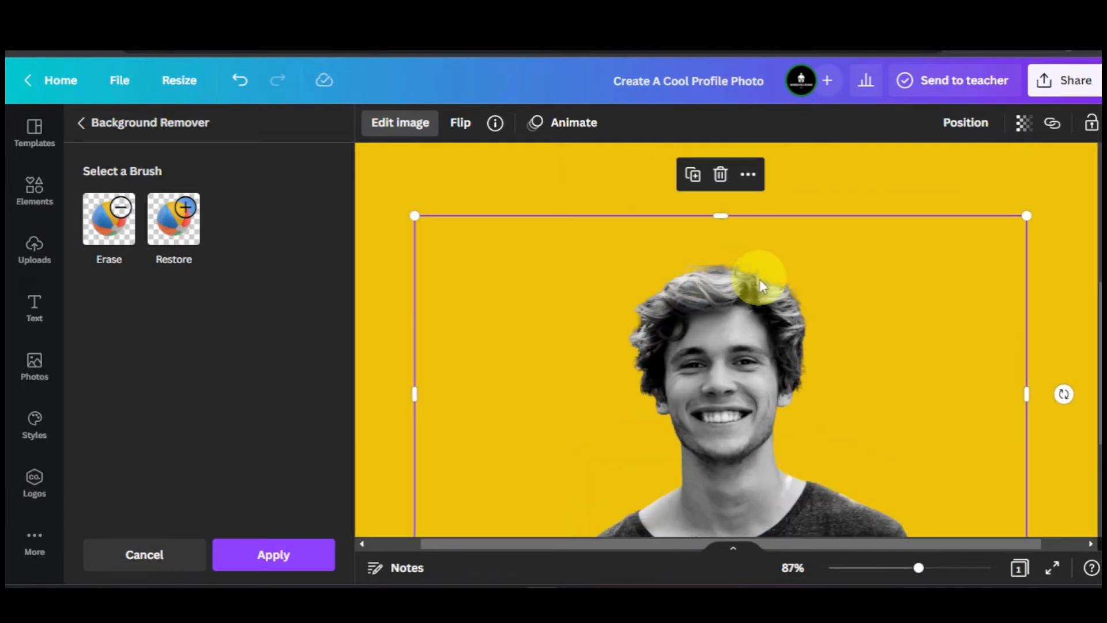
ctrl+scroll(708, 304, down, 2)
ctrl+scroll(708, 302, down, 2)
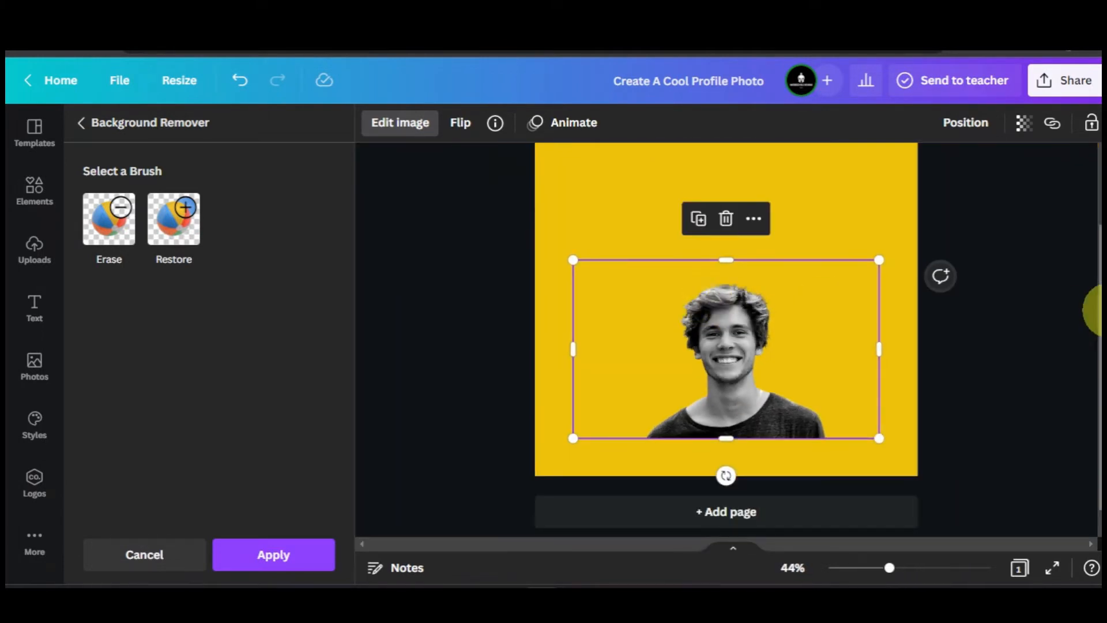
scroll(1089, 275, up, 1)
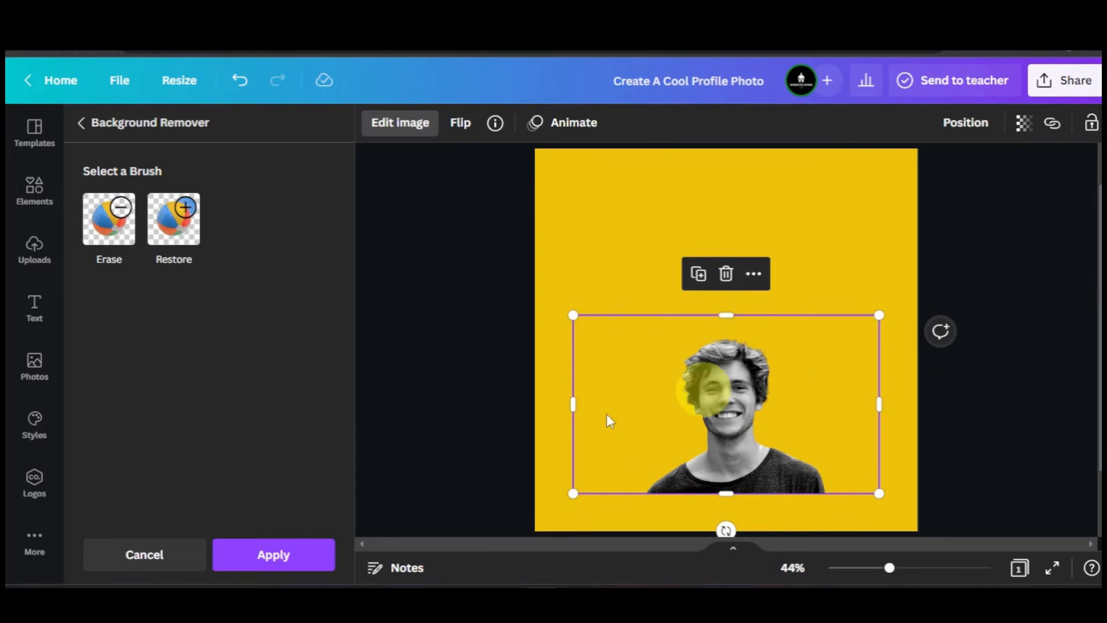
click(274, 555)
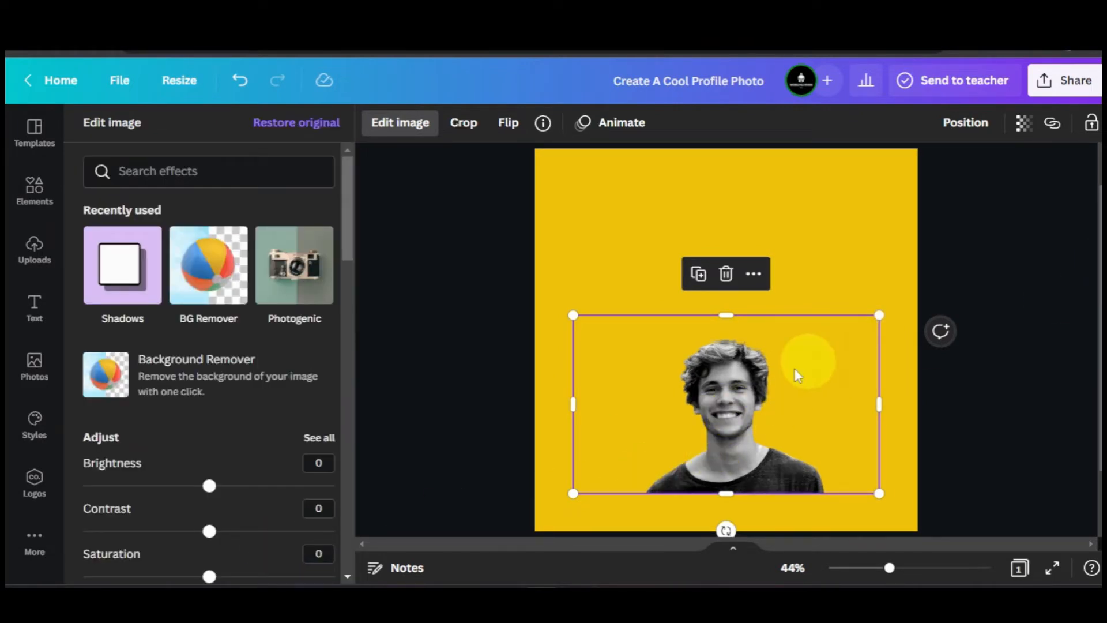
Step: Add a Glow shadow effect around the man's cutout
click(127, 282)
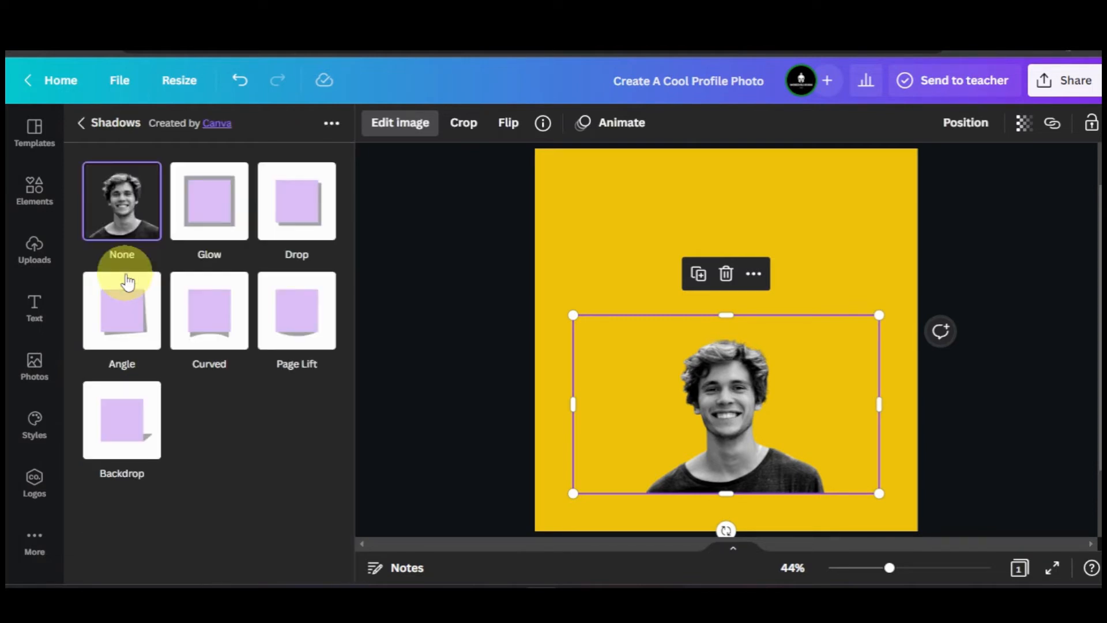
click(212, 222)
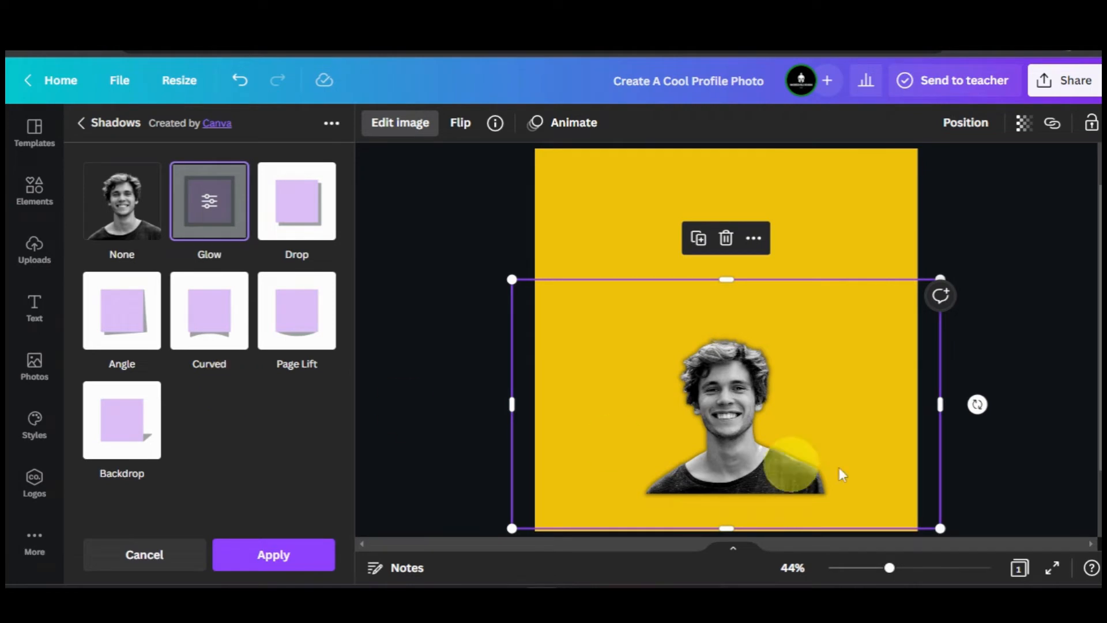
scroll(736, 419, up, 5)
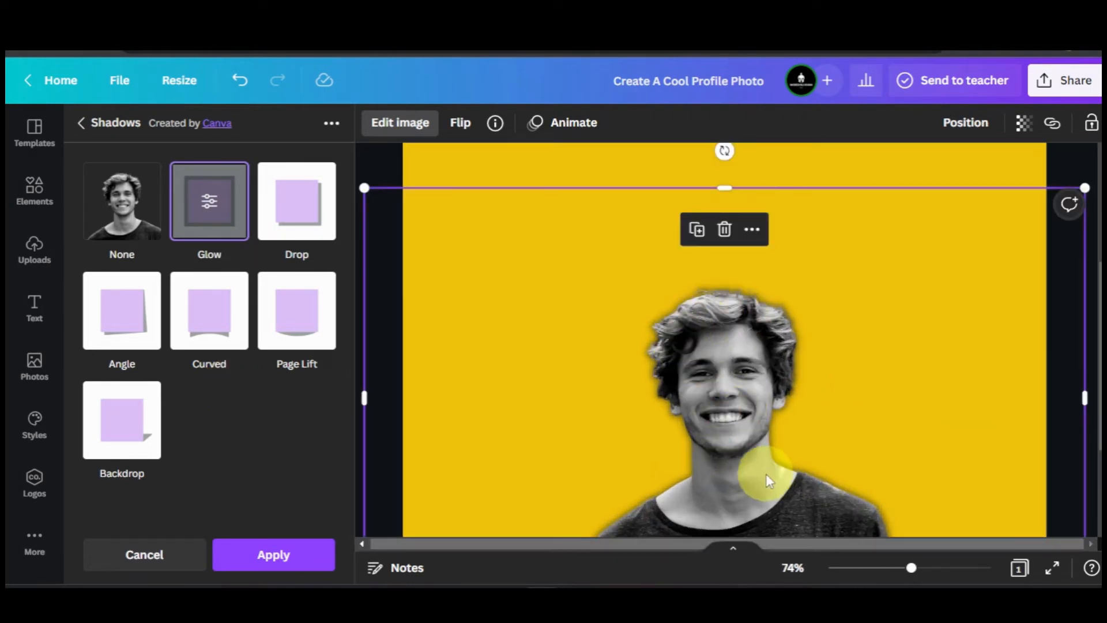
scroll(766, 473, down, 4)
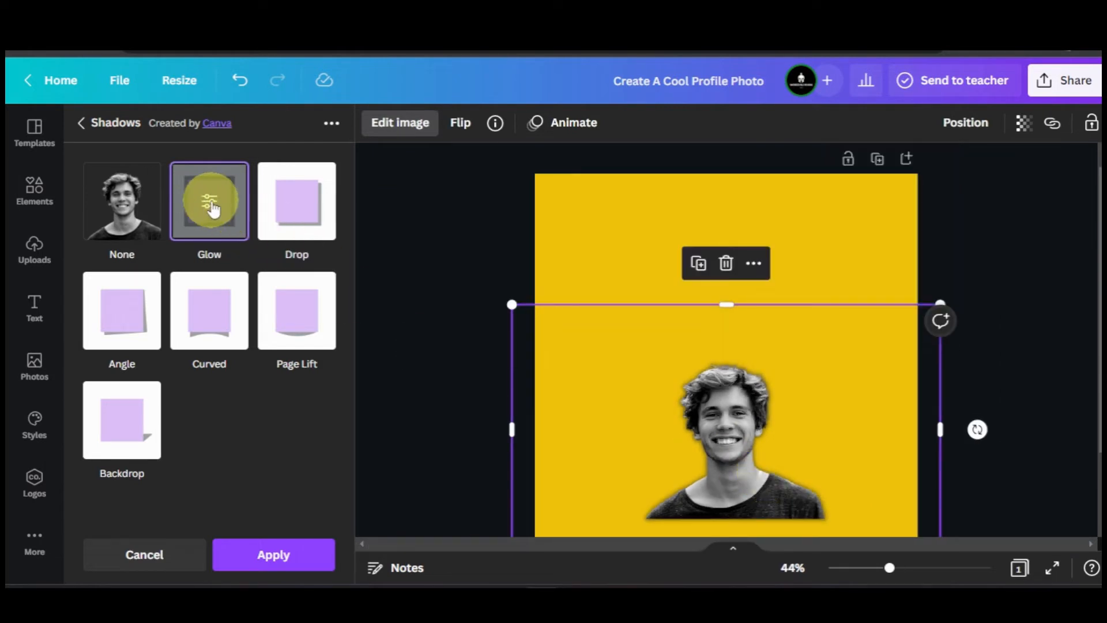
Step: Adjust the portrait's Glow shadow to size 10, transparency 100 and blur 0 for a crisp, solid outline
click(210, 202)
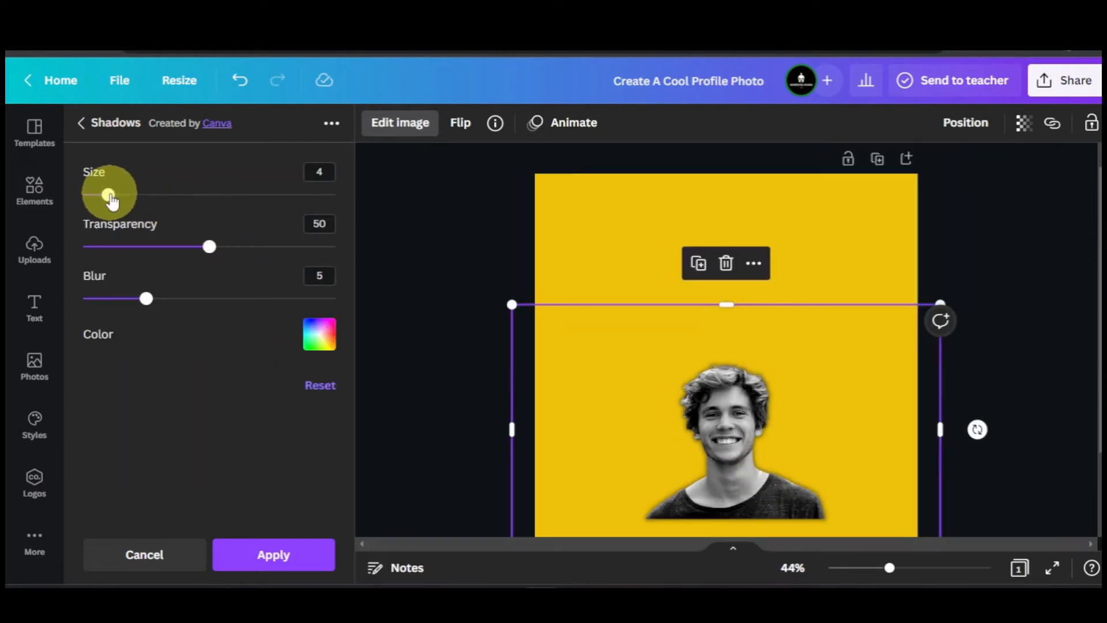
drag(144, 305, 89, 302)
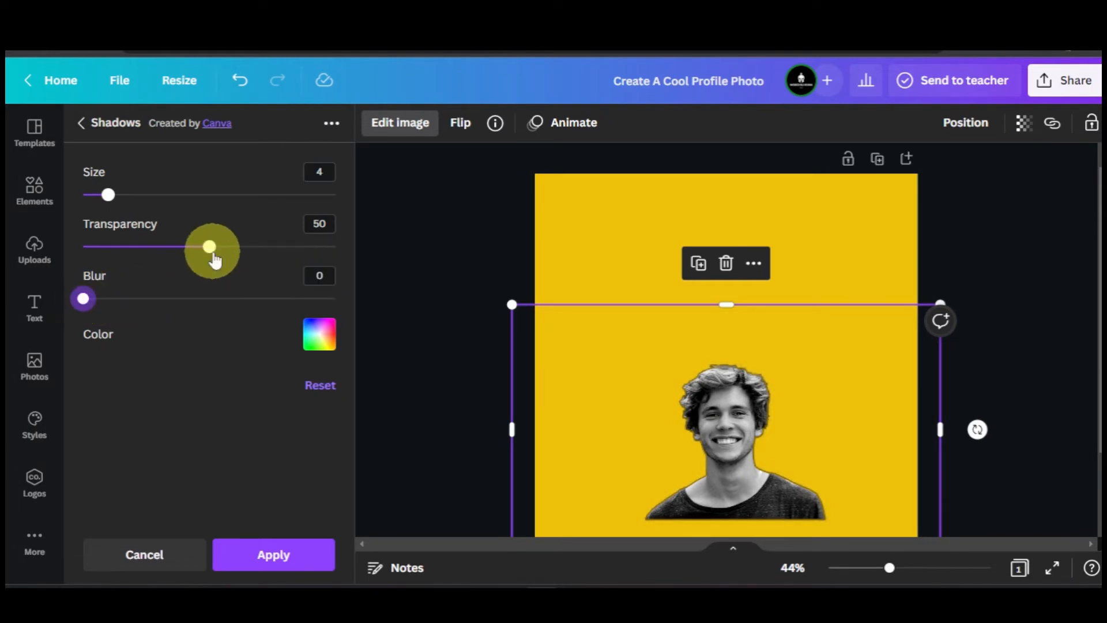
drag(212, 254, 337, 248)
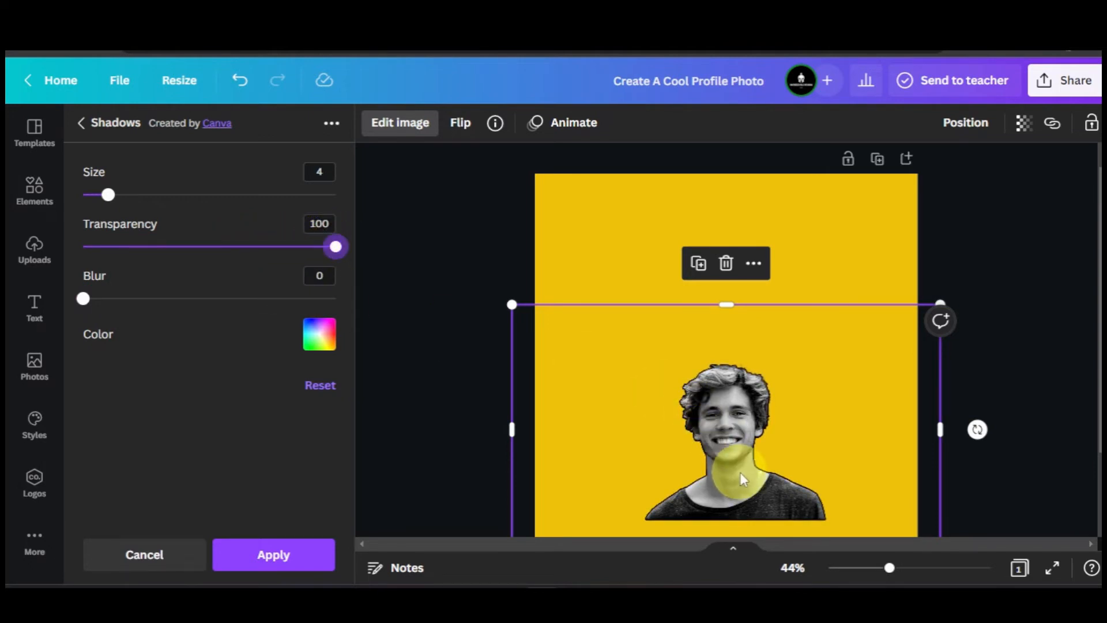
scroll(739, 471, up, 8)
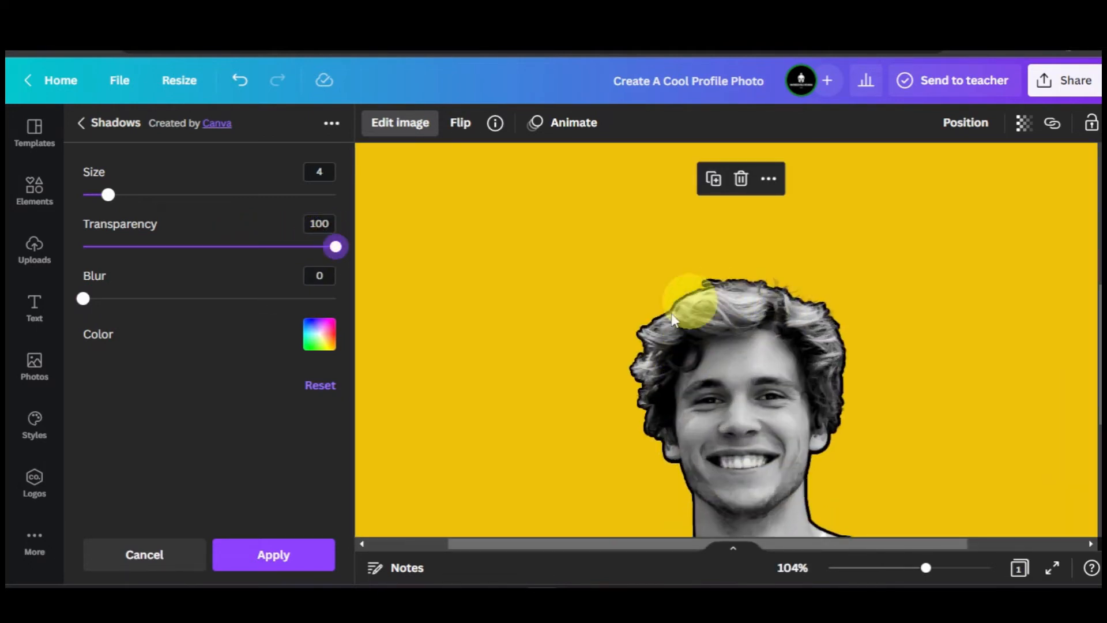
scroll(701, 385, down, 8)
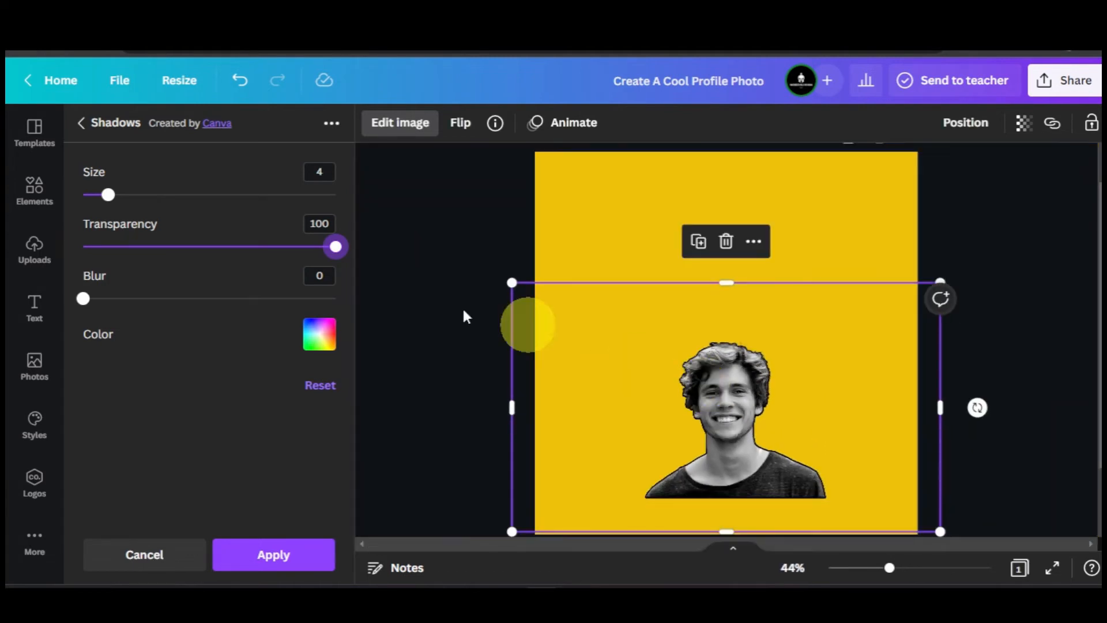
drag(110, 194, 150, 200)
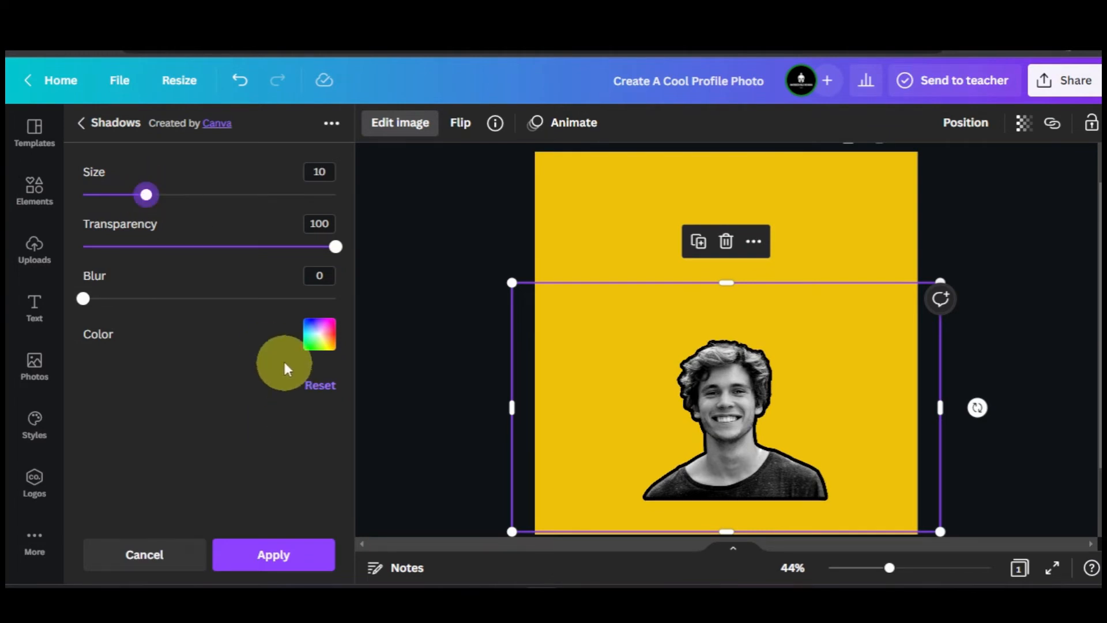
Step: Change the Glow outline color to white and apply the shadow to the portrait
click(316, 336)
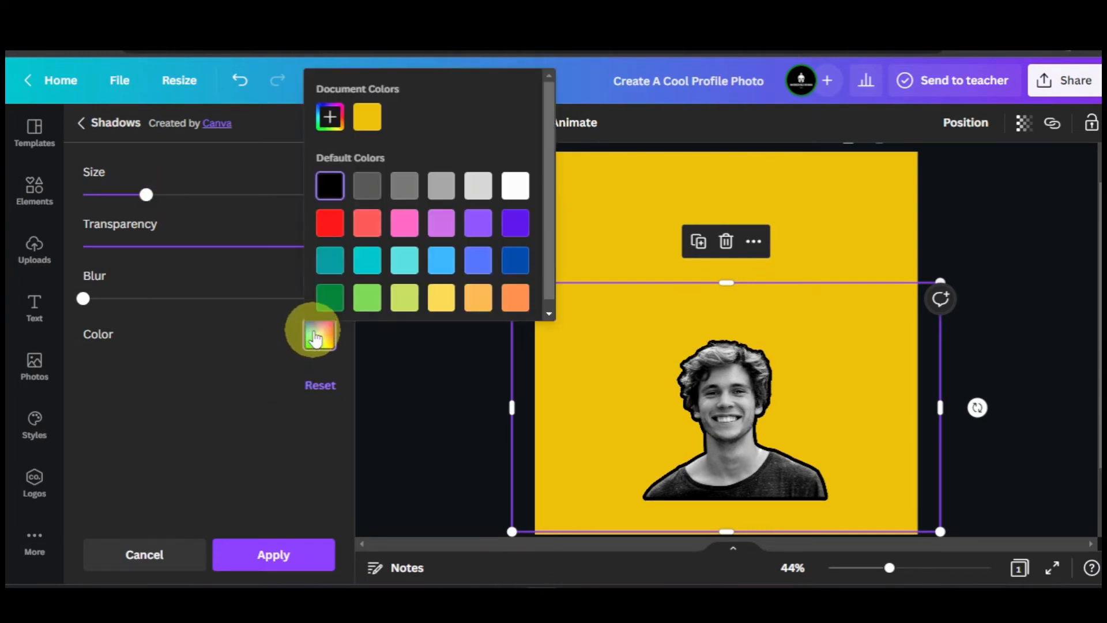
click(516, 186)
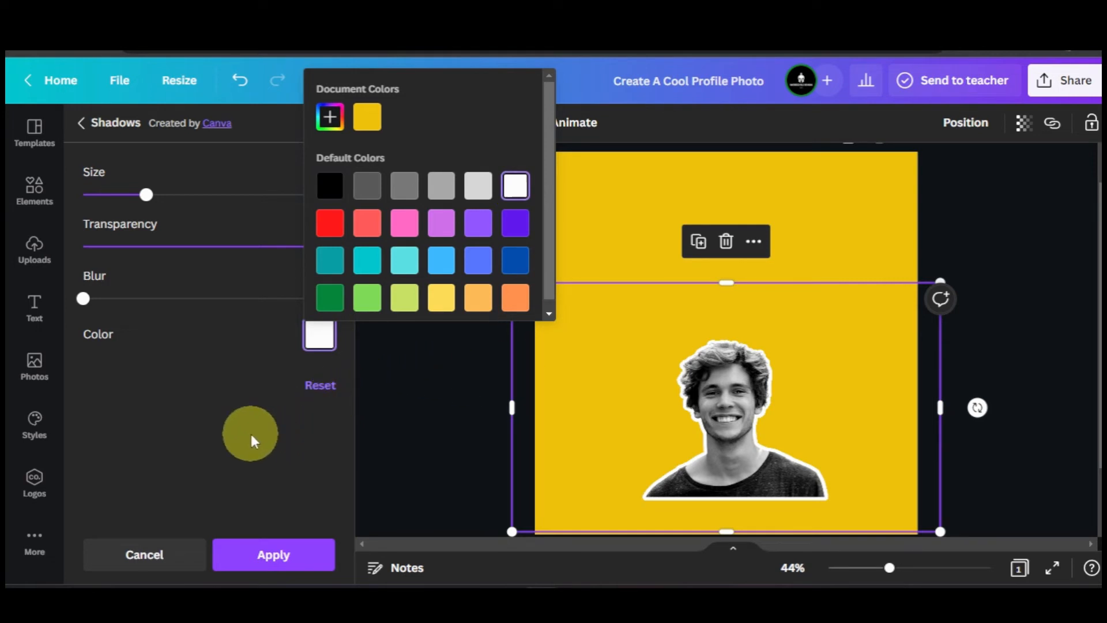
click(252, 441)
click(257, 551)
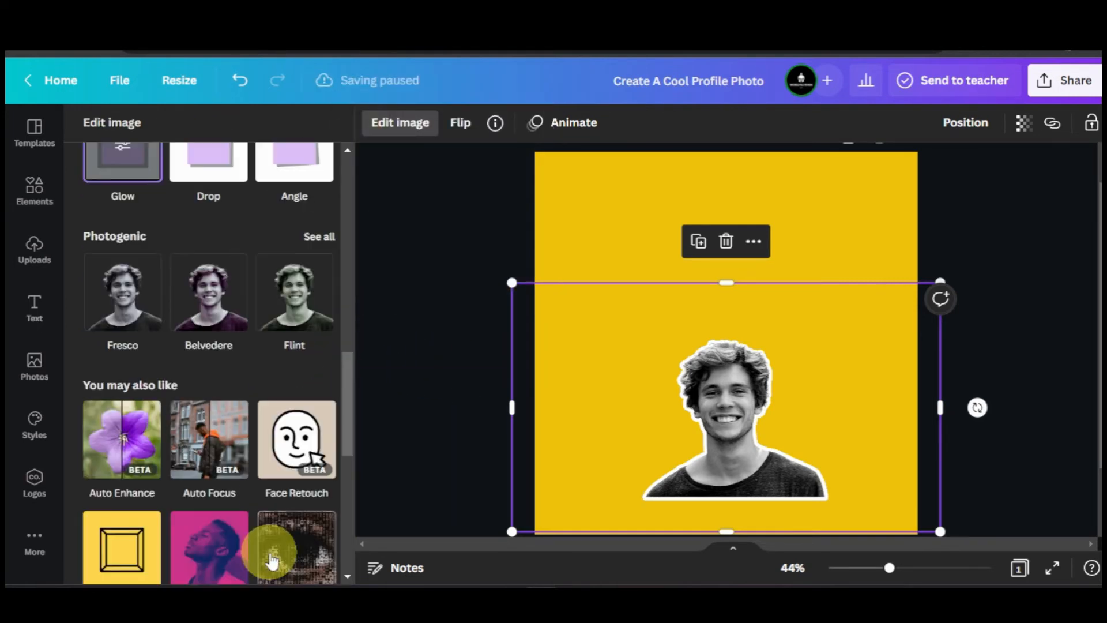
Step: Enlarge the outlined cutout to roughly the page's width and move it down until its shoulders run off the bottom edge
scroll(760, 396, down, 2)
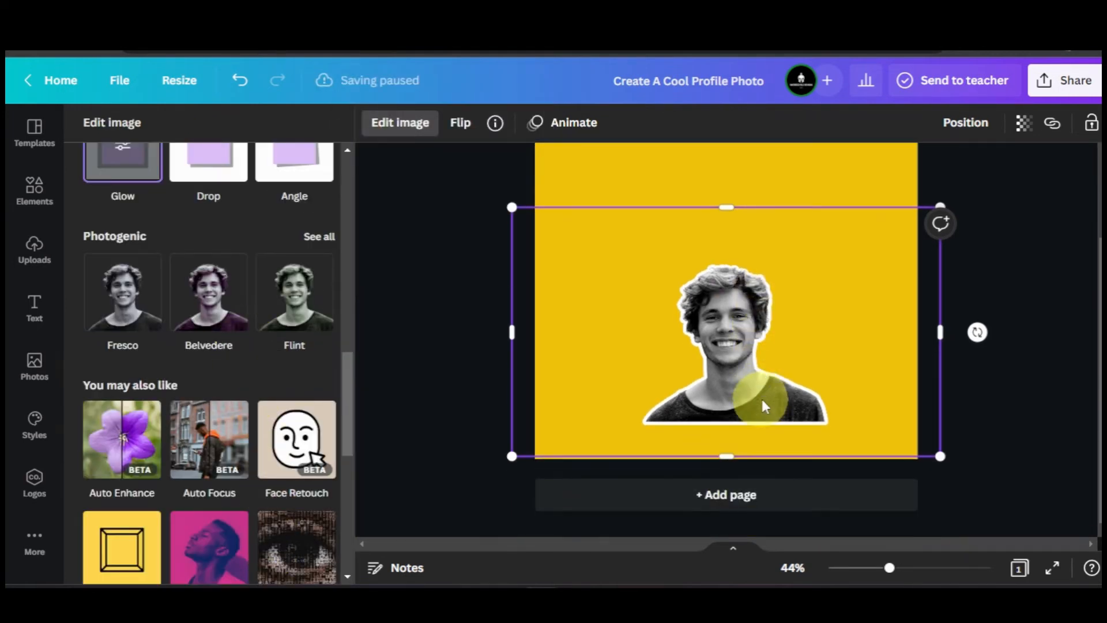
scroll(706, 323, up, 2)
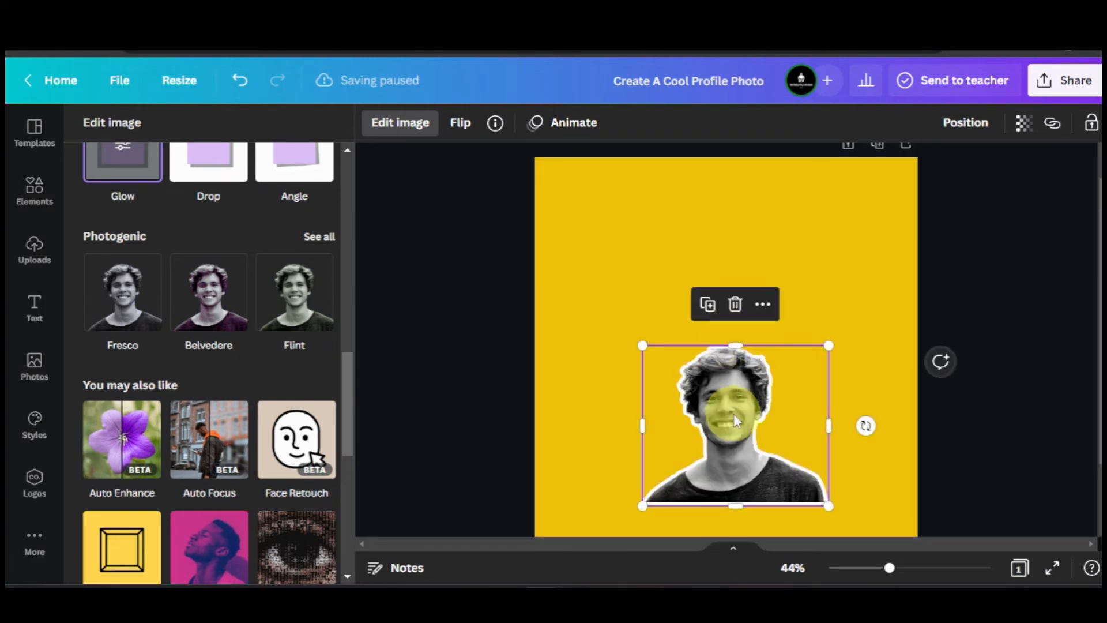
scroll(734, 414, down, 1)
scroll(734, 413, up, 4)
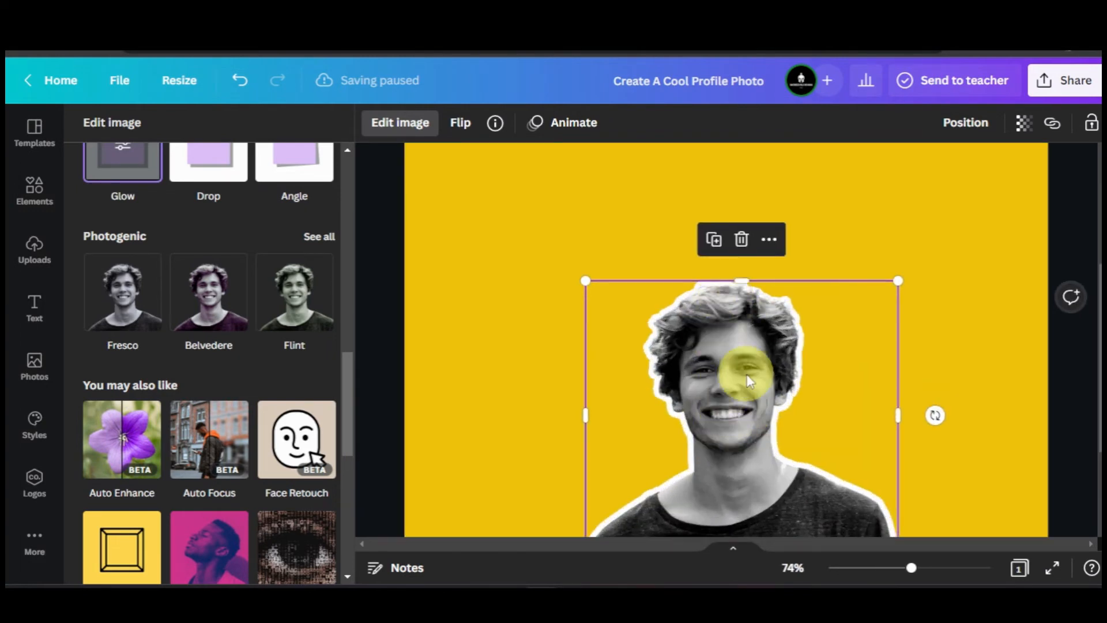
scroll(746, 374, down, 3)
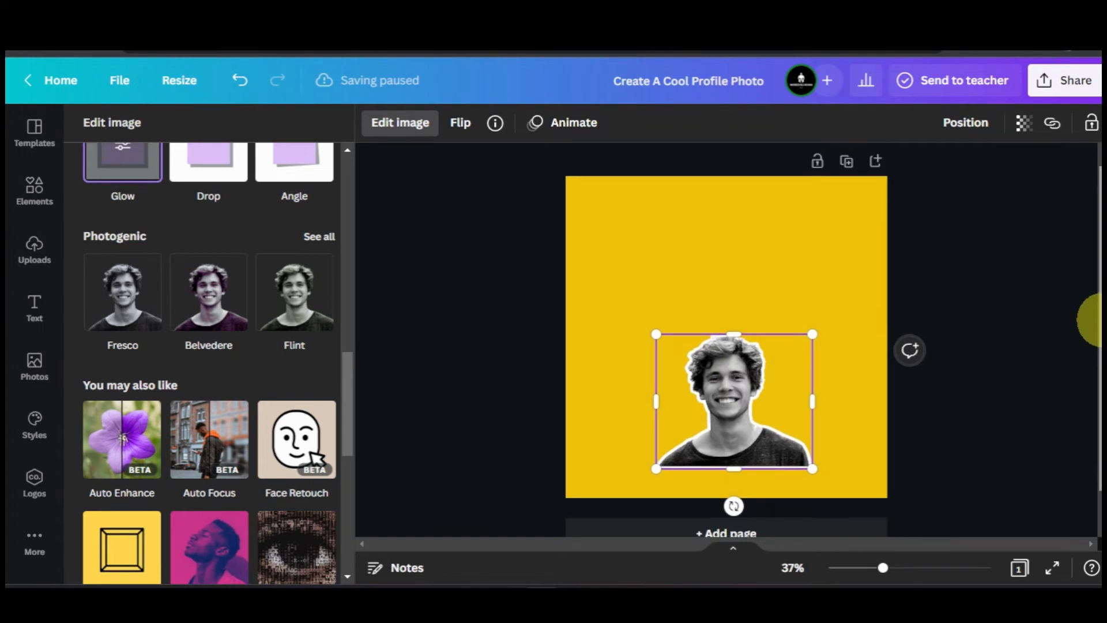
drag(651, 334, 521, 291)
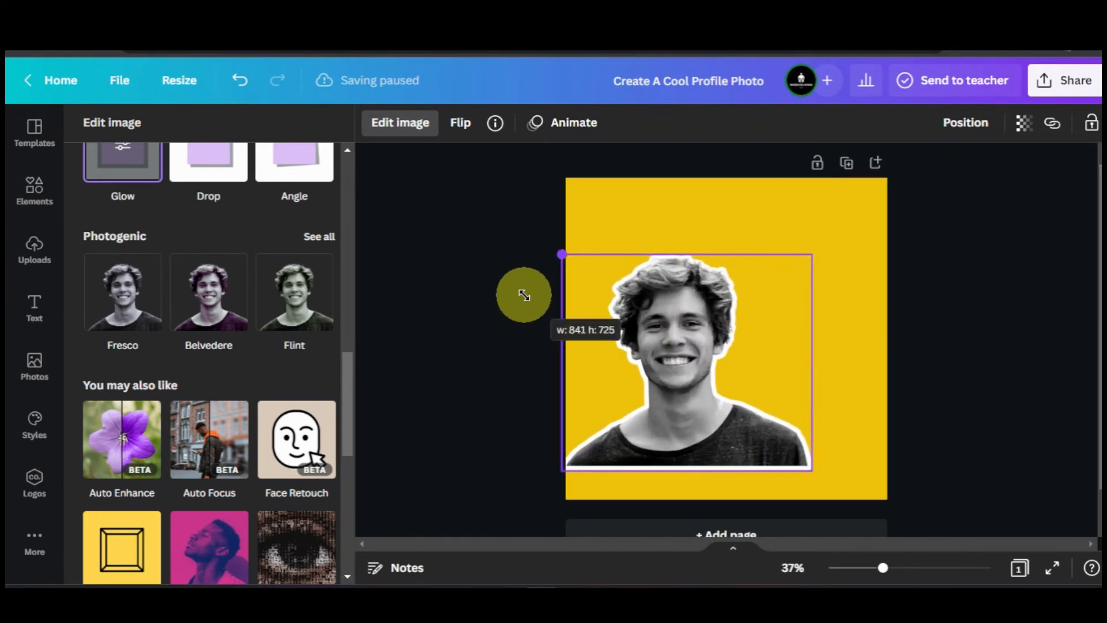
drag(816, 247, 886, 236)
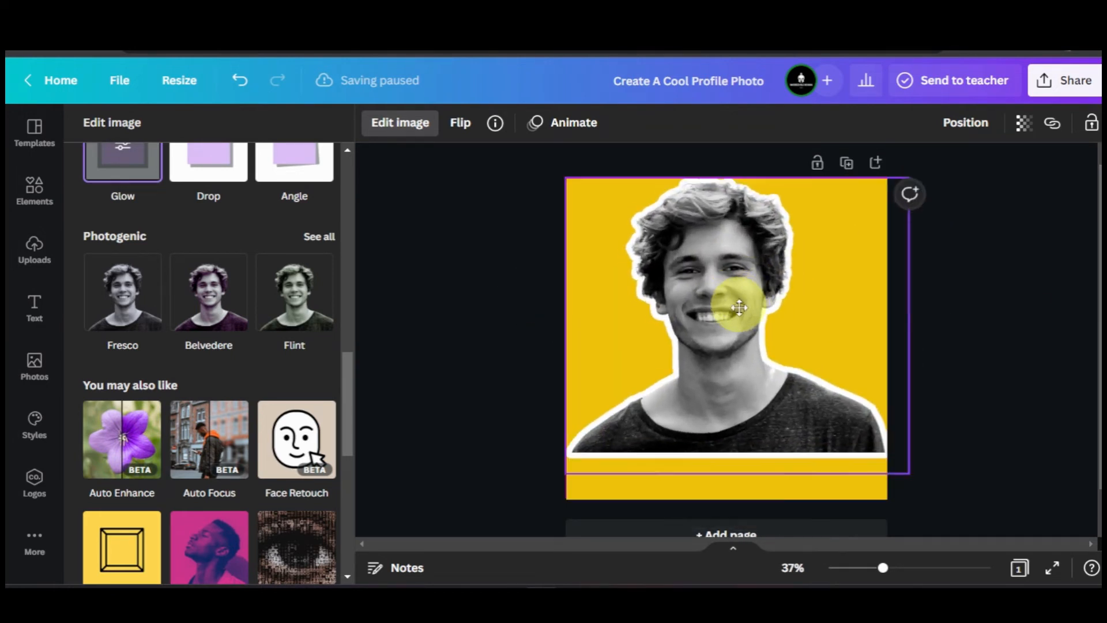
drag(736, 305, 737, 346)
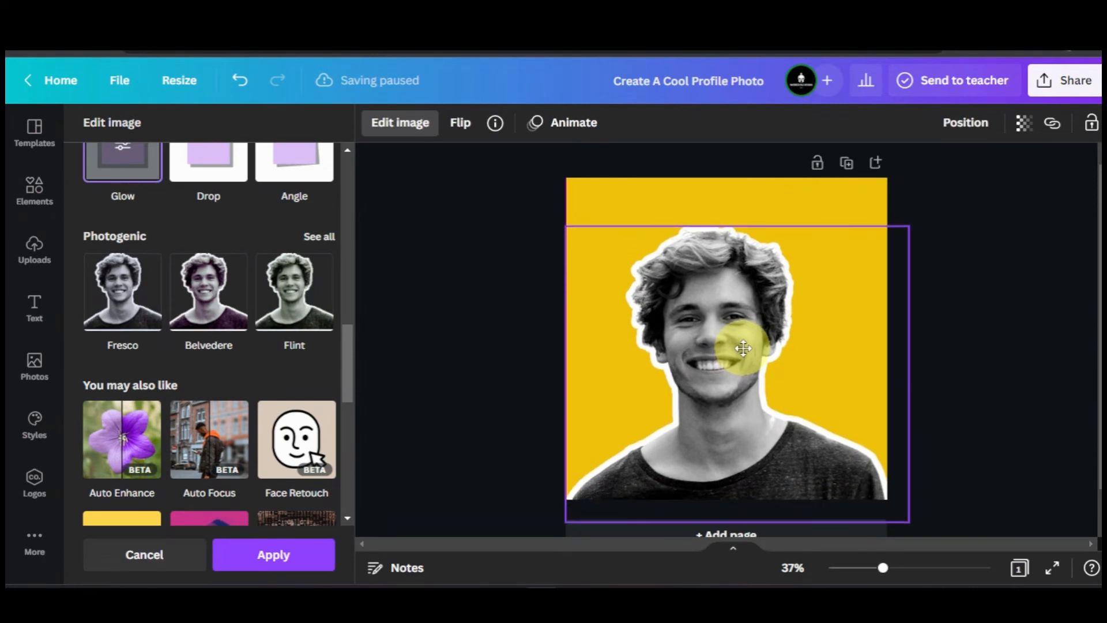
Step: Scale the cutout up slightly past both side edges of the page and fine-tune its position in the frame
drag(565, 225, 531, 230)
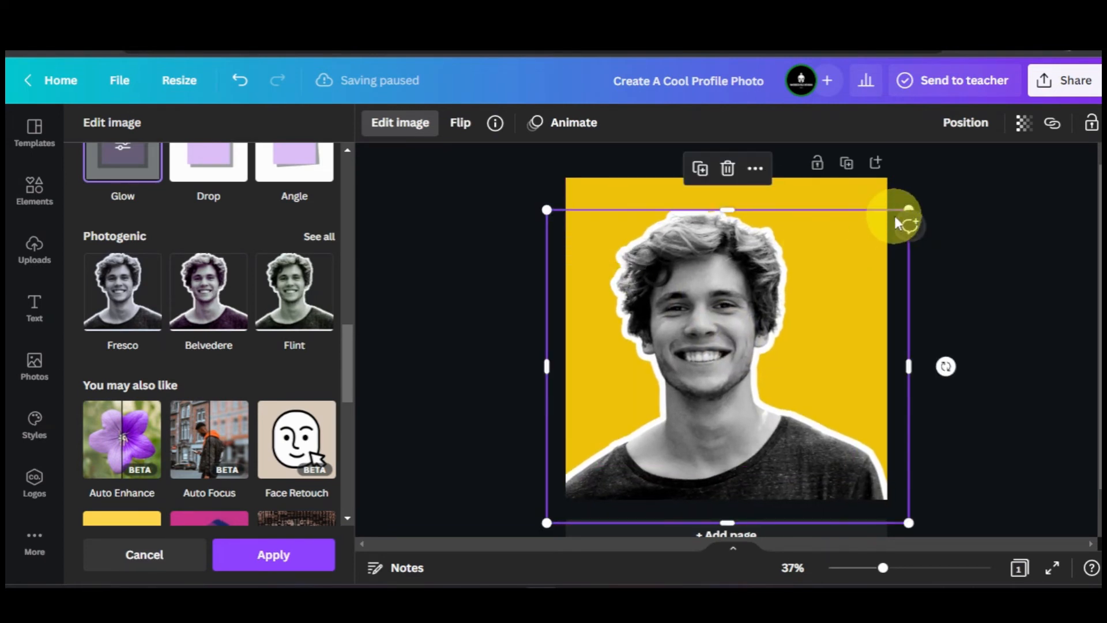
drag(909, 210, 927, 198)
click(1018, 304)
click(1007, 317)
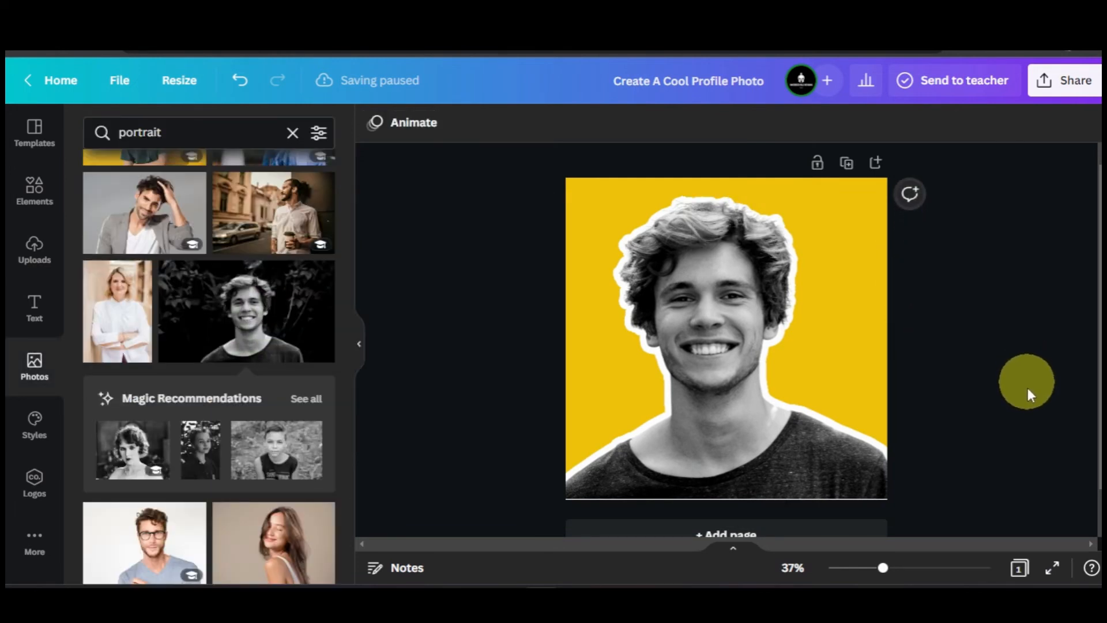
click(737, 290)
drag(736, 290, 737, 291)
click(1020, 299)
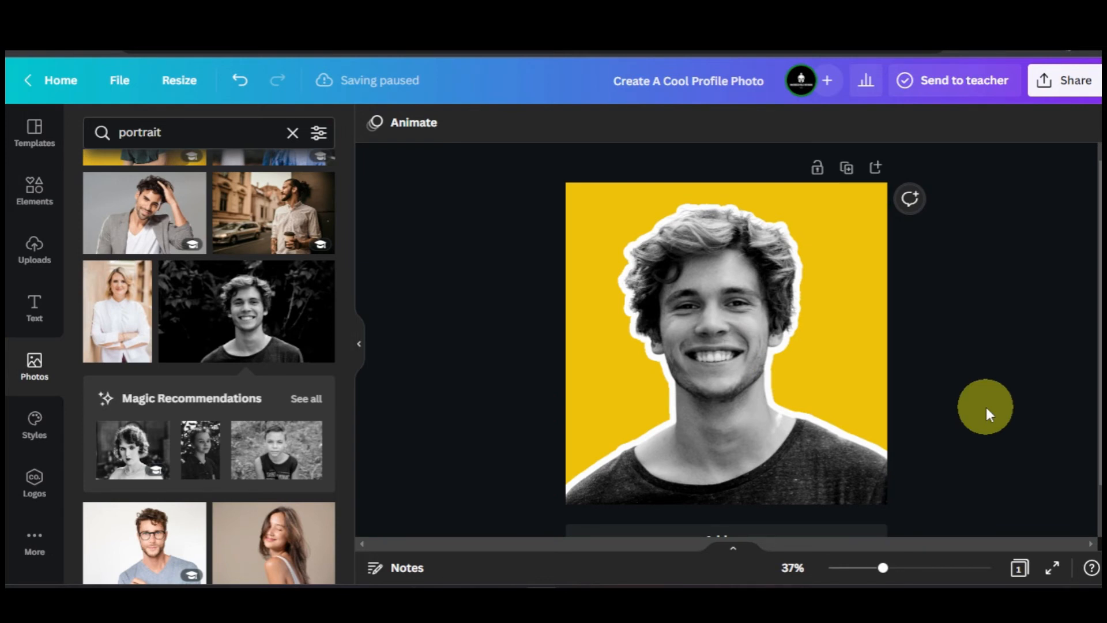
click(1062, 91)
scroll(919, 367, down, 2)
click(919, 394)
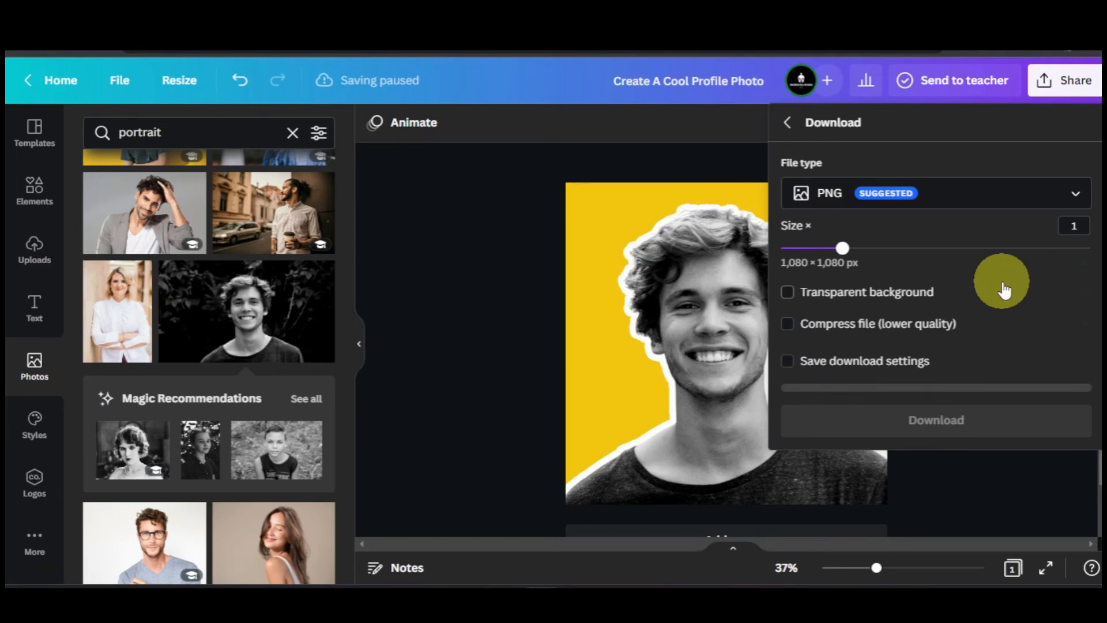
click(1077, 193)
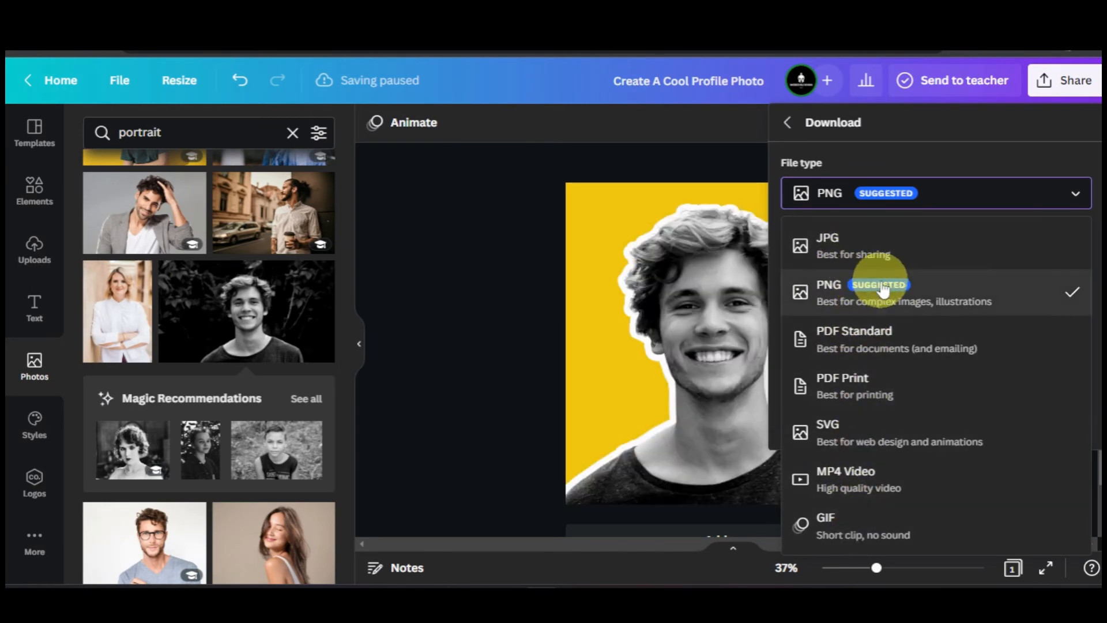
click(481, 335)
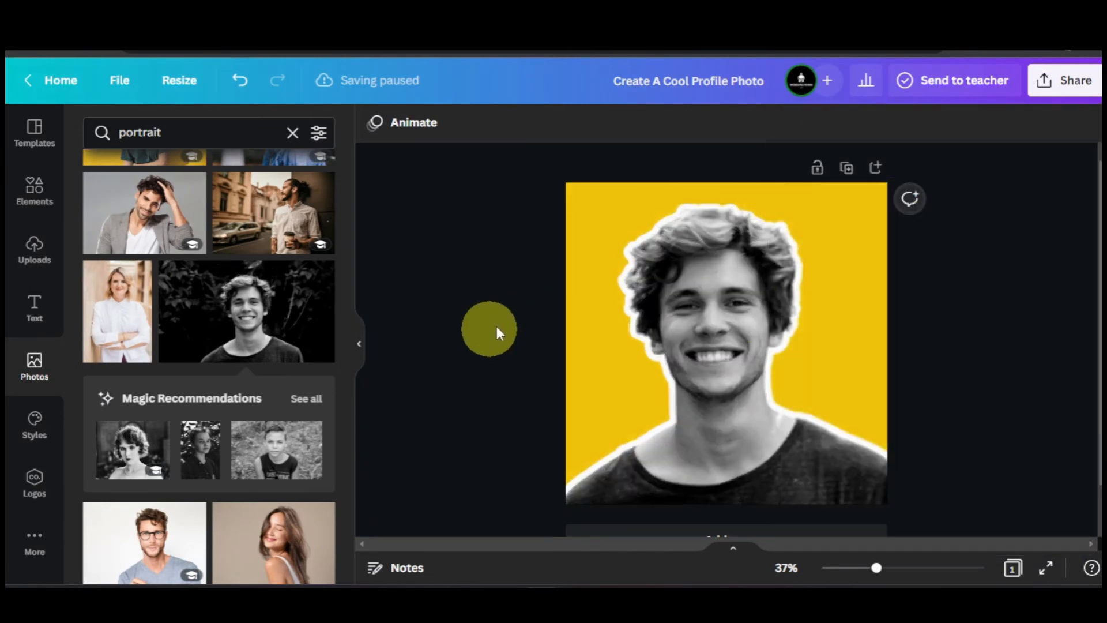
click(853, 381)
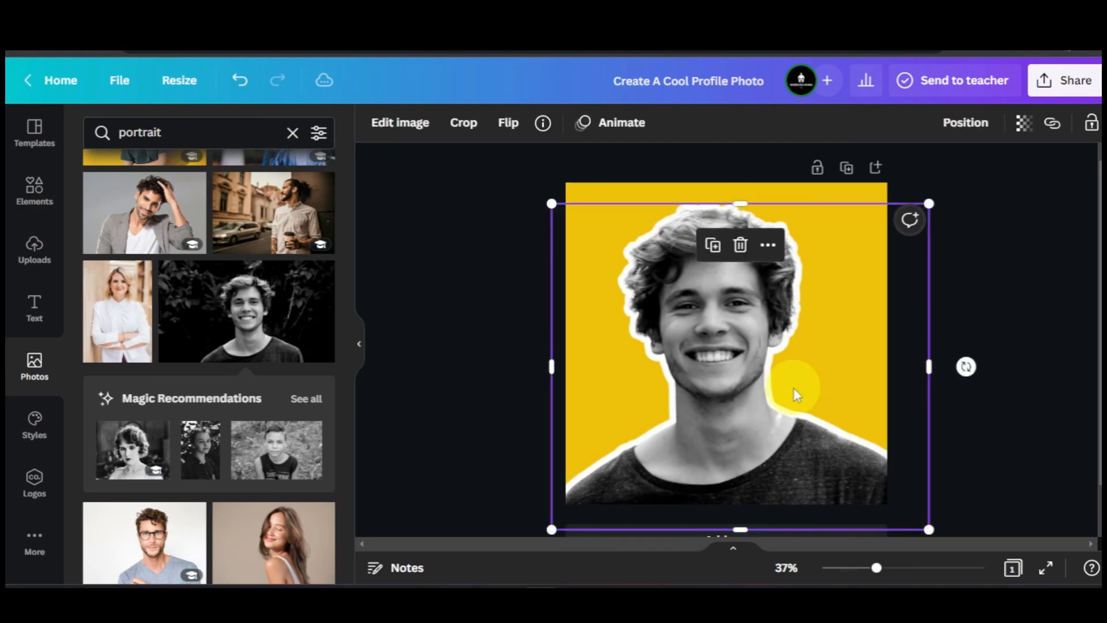
click(1095, 346)
Step: Download the finished design as a 1,080 × 1,080 px PNG and inspect the outline in the downloaded image
click(1067, 79)
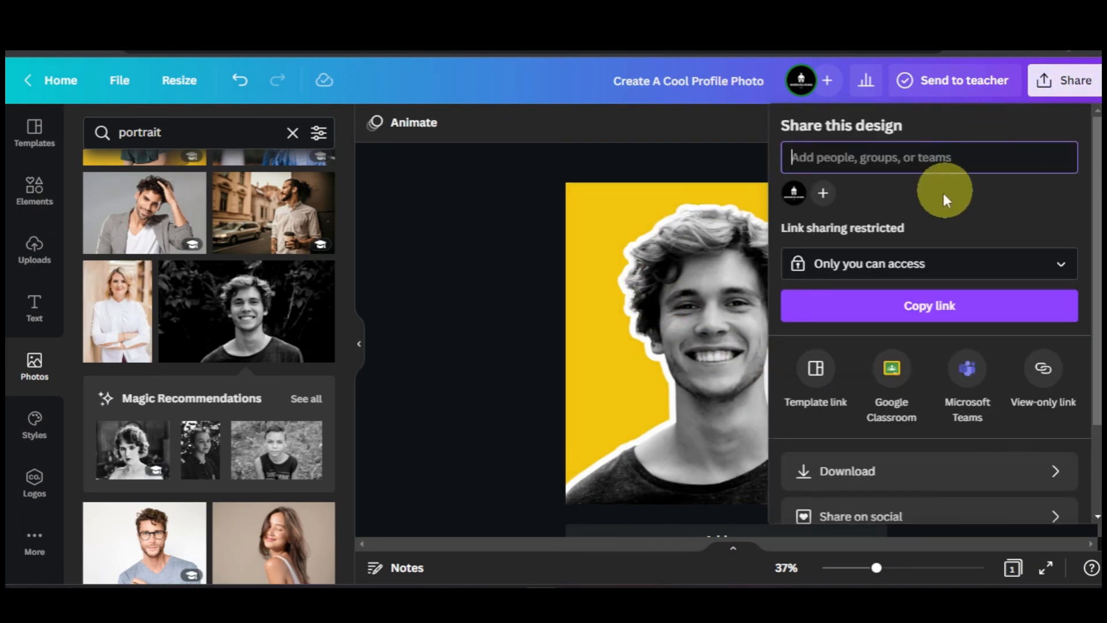
click(927, 468)
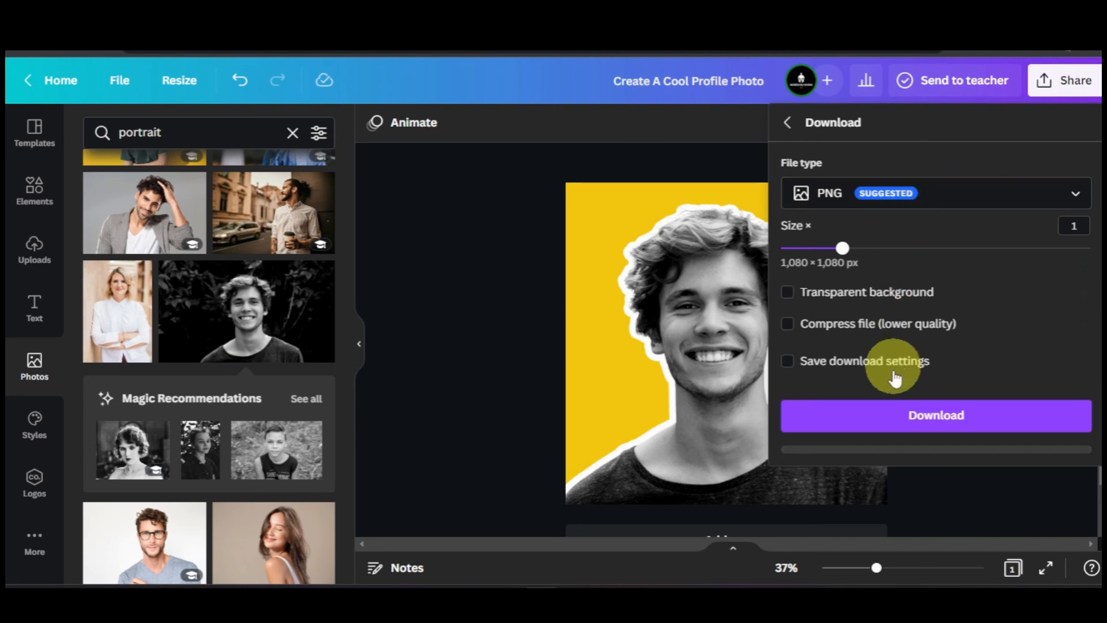
click(951, 424)
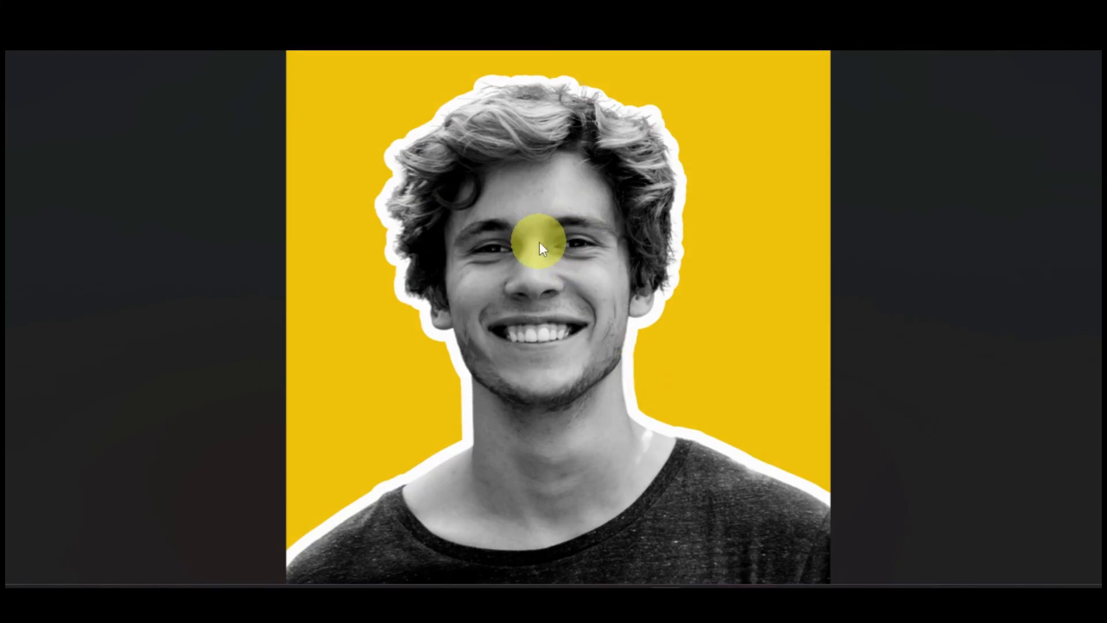
scroll(499, 105, up, 4)
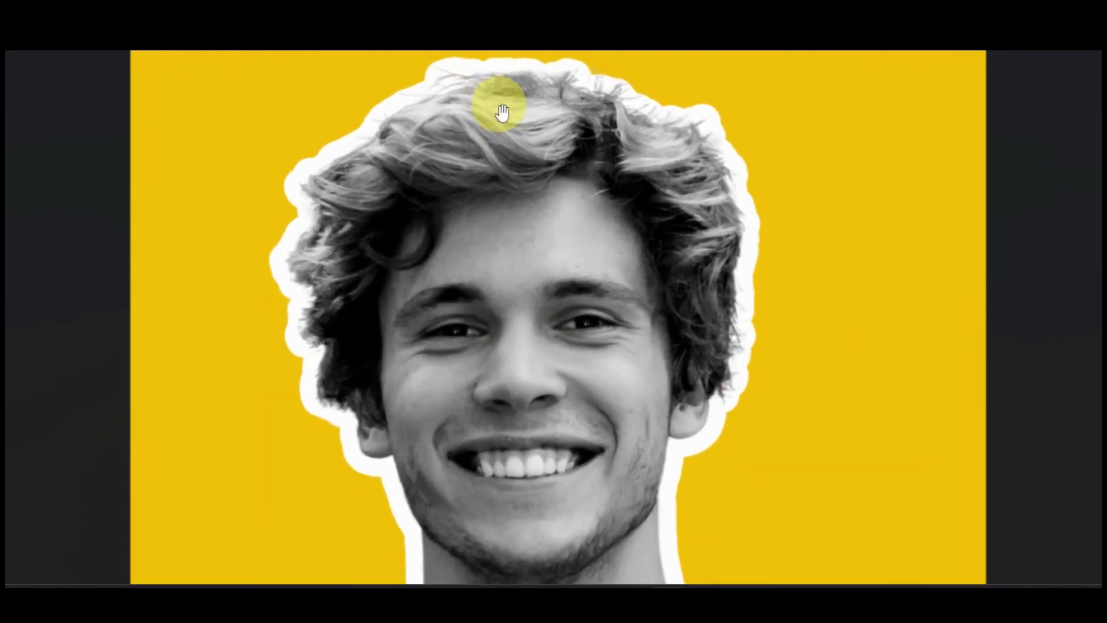
scroll(469, 317, down, 3)
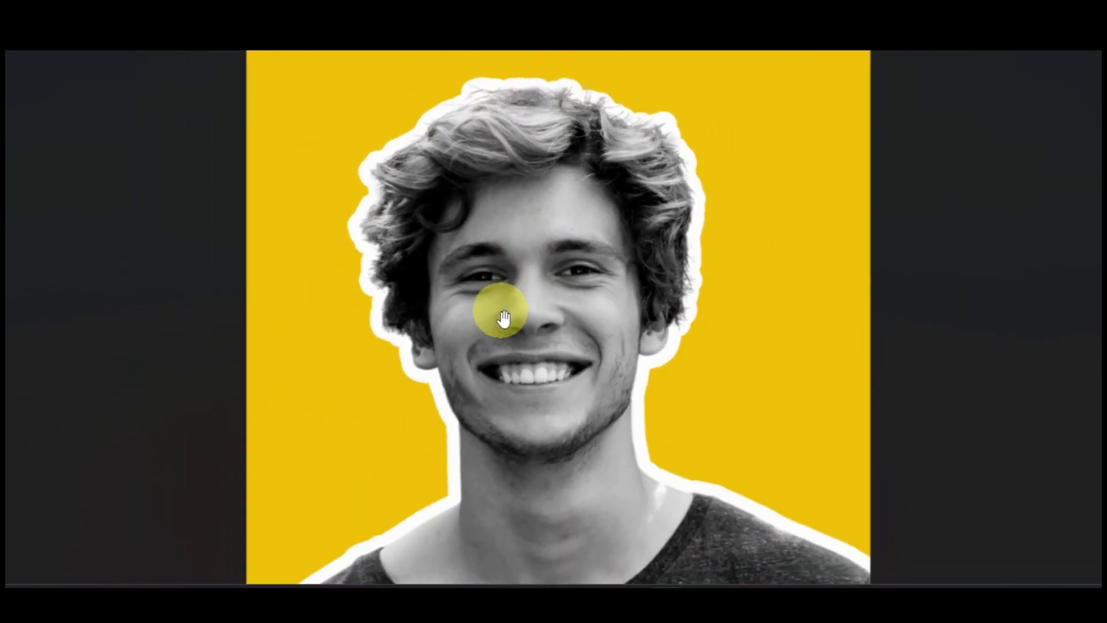